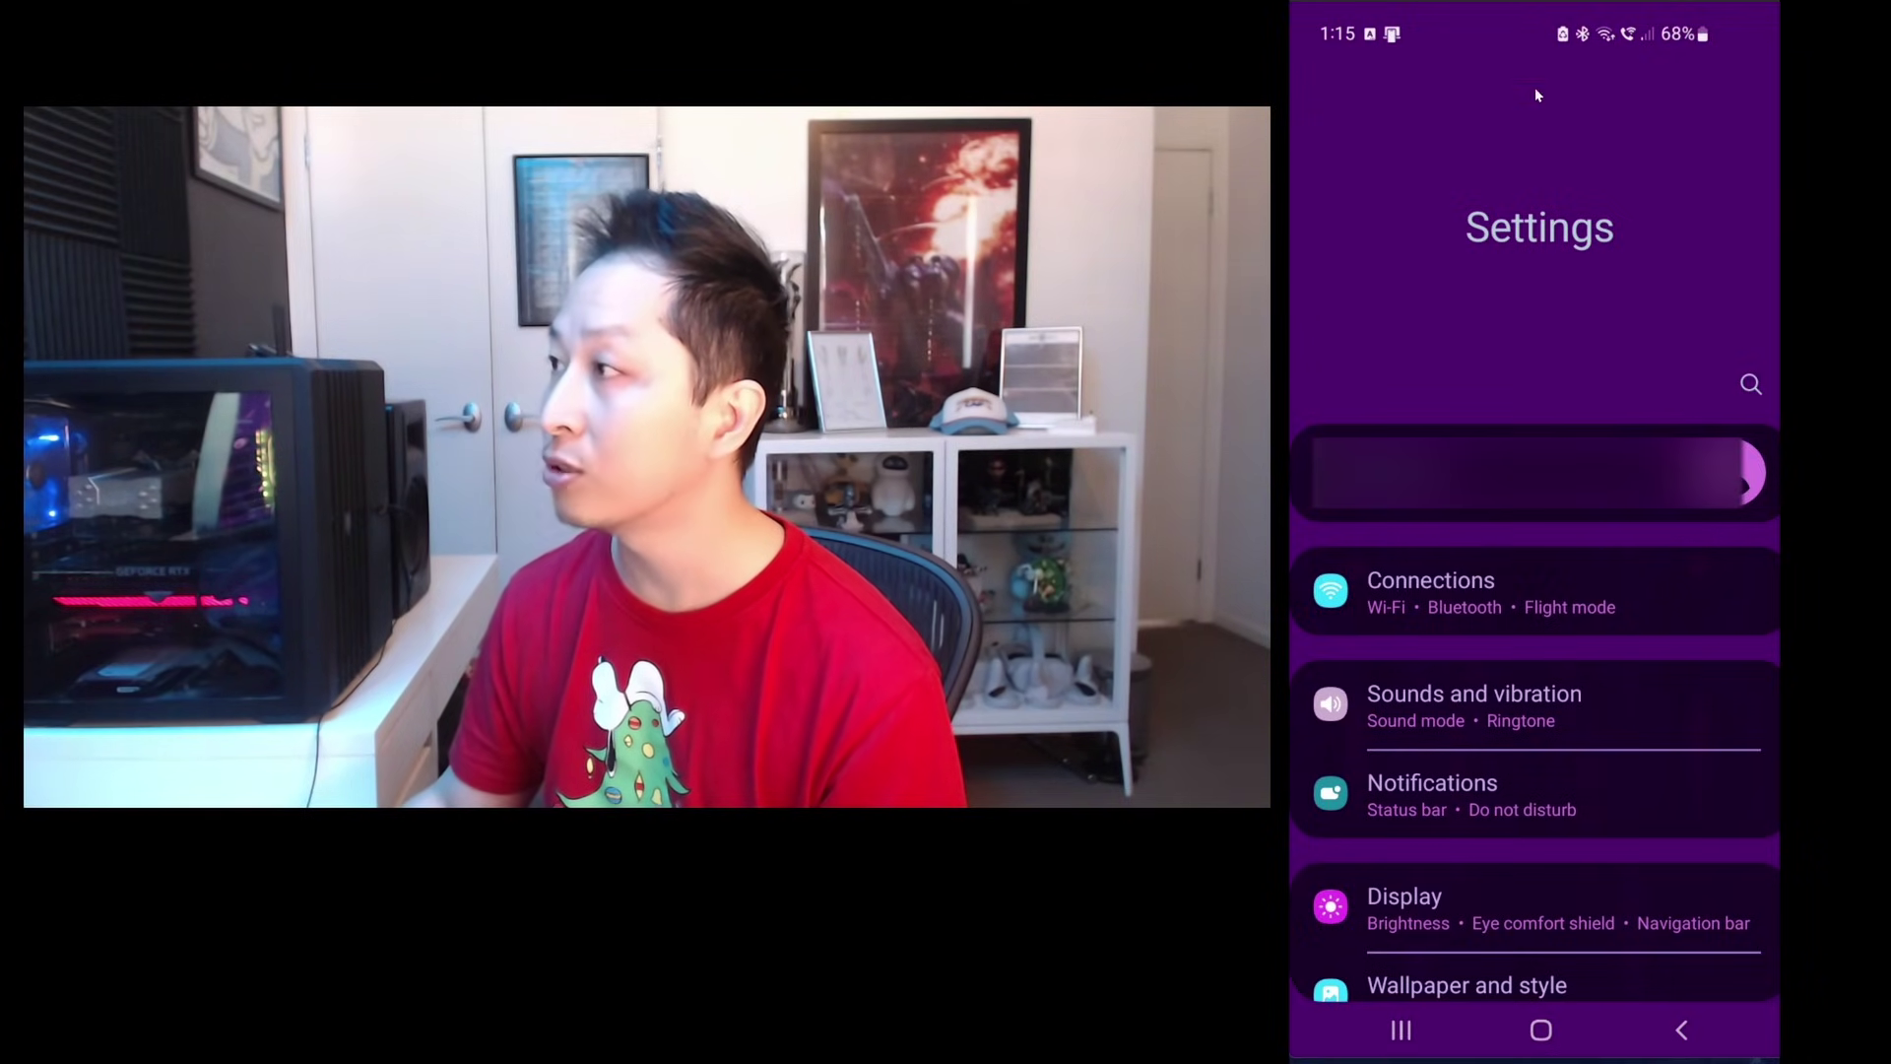
left_click_drag(1536, 15, 1536, 443)
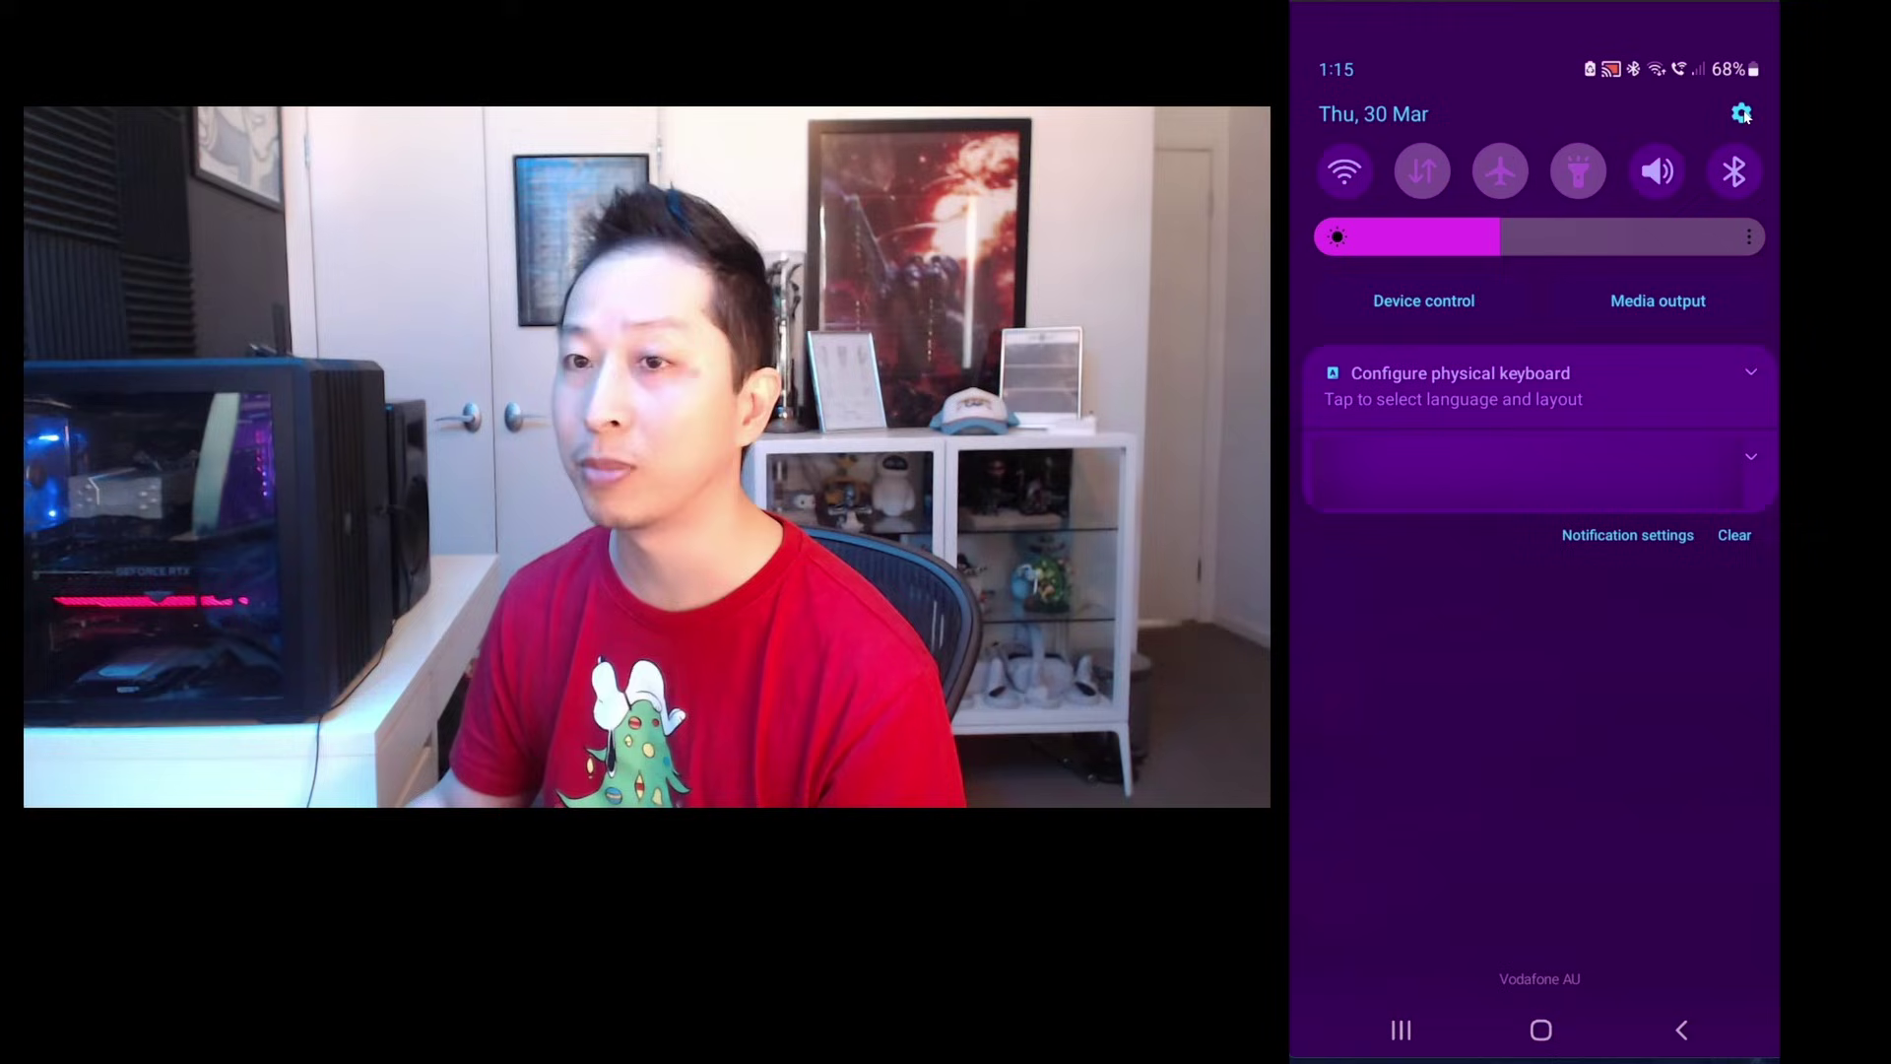
left_click(1743, 113)
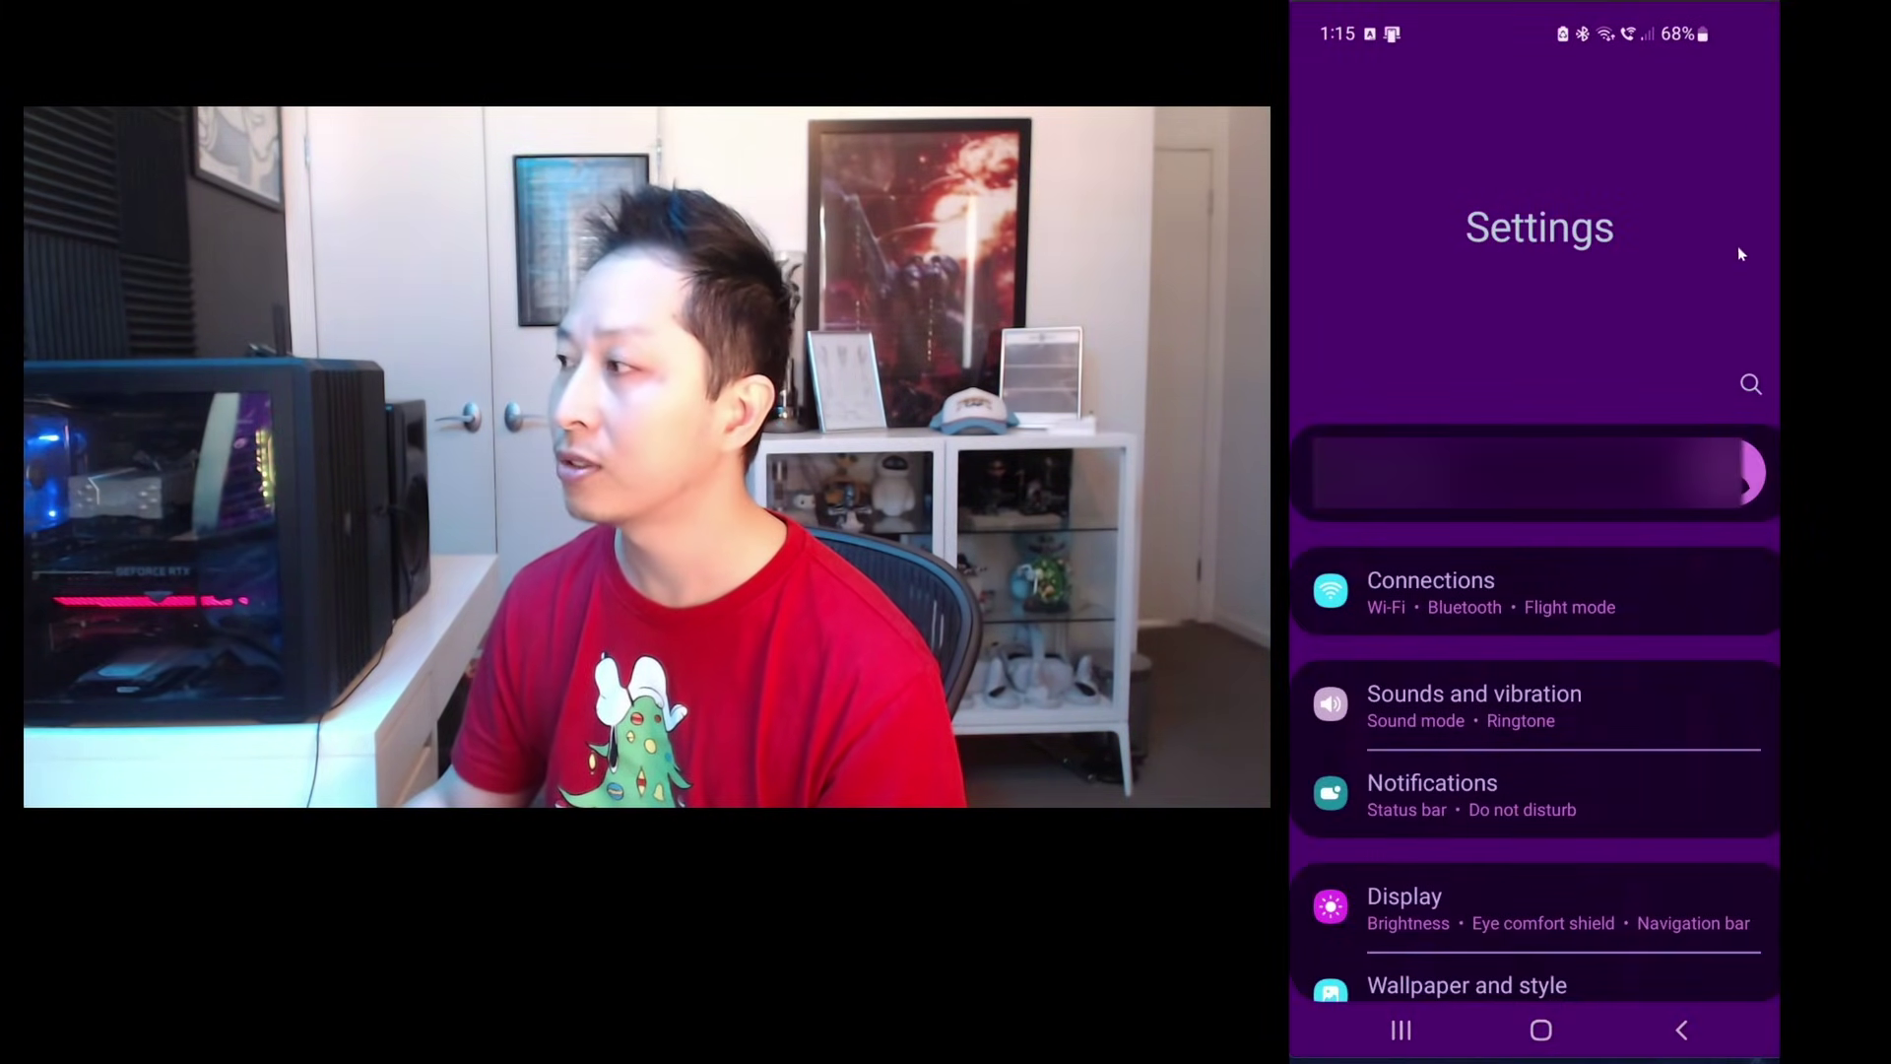
Step: Search settings for 'wifi calling' and open the Wi-Fi Calling page
left_click(1749, 384)
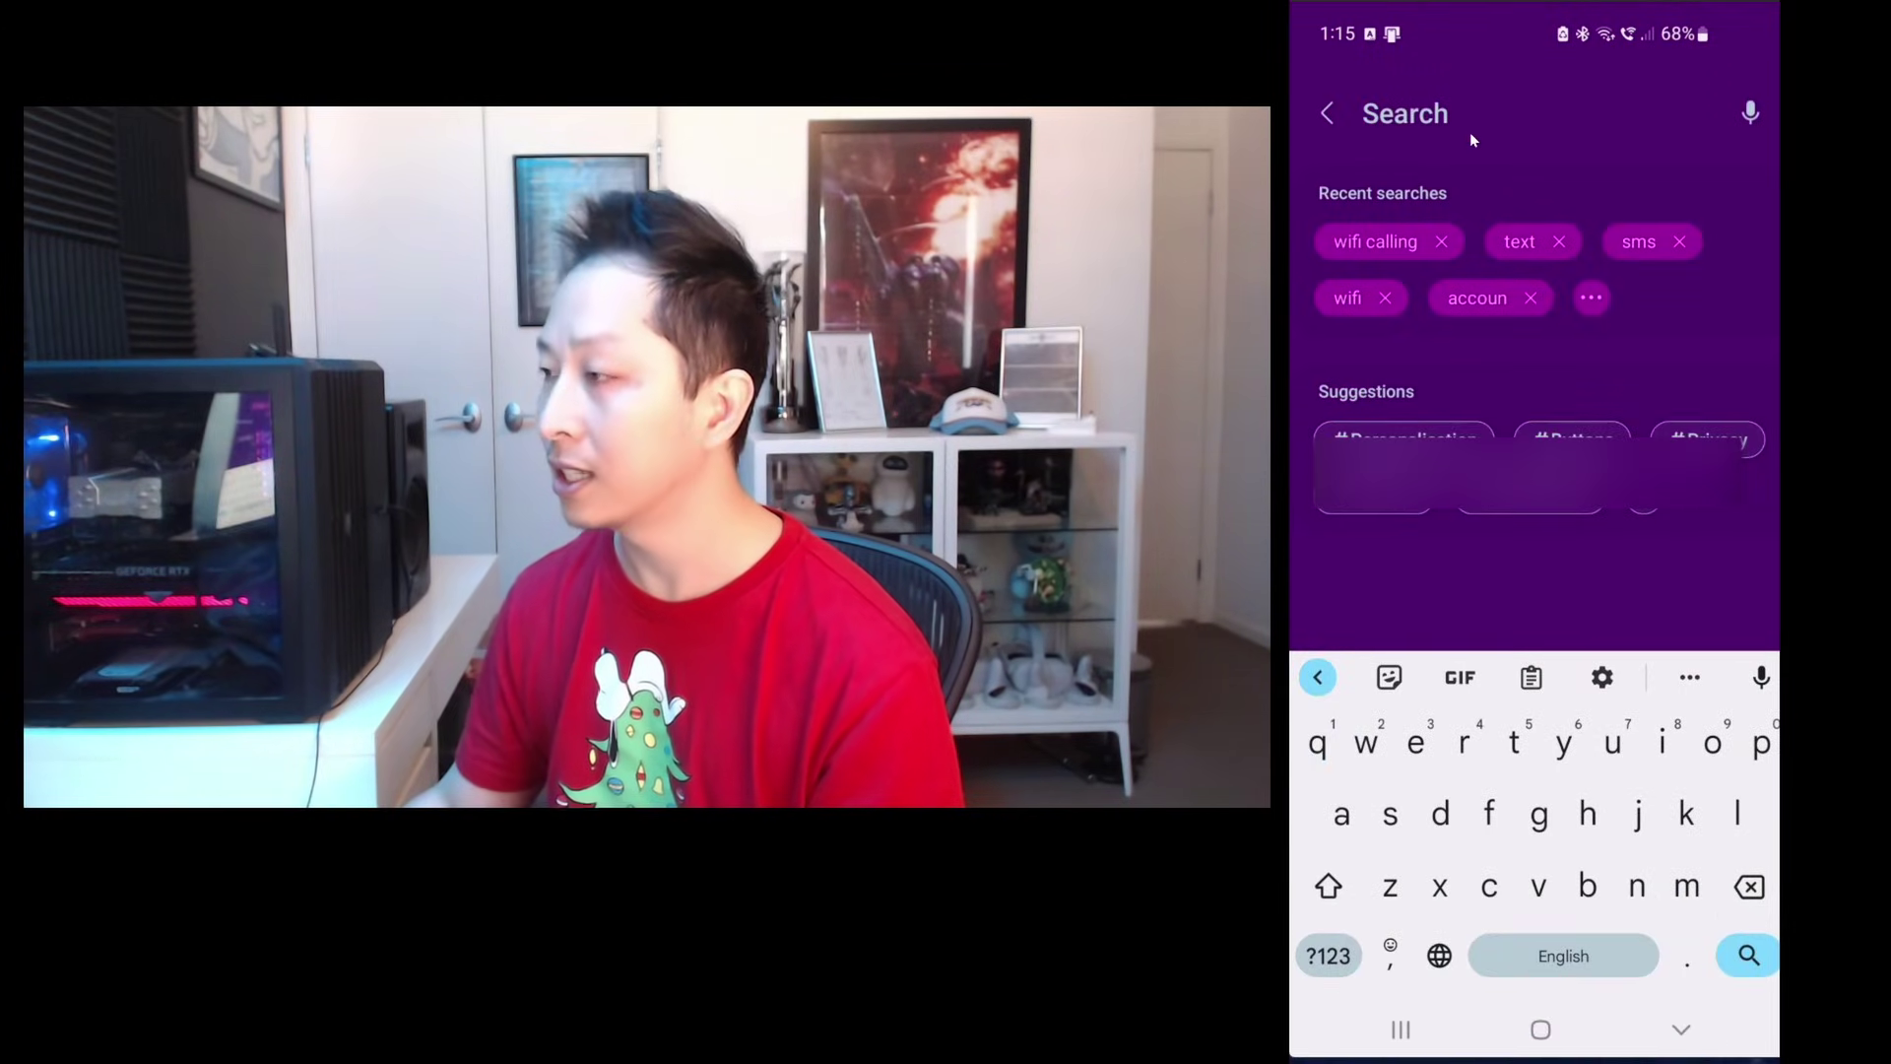
type("wifi c")
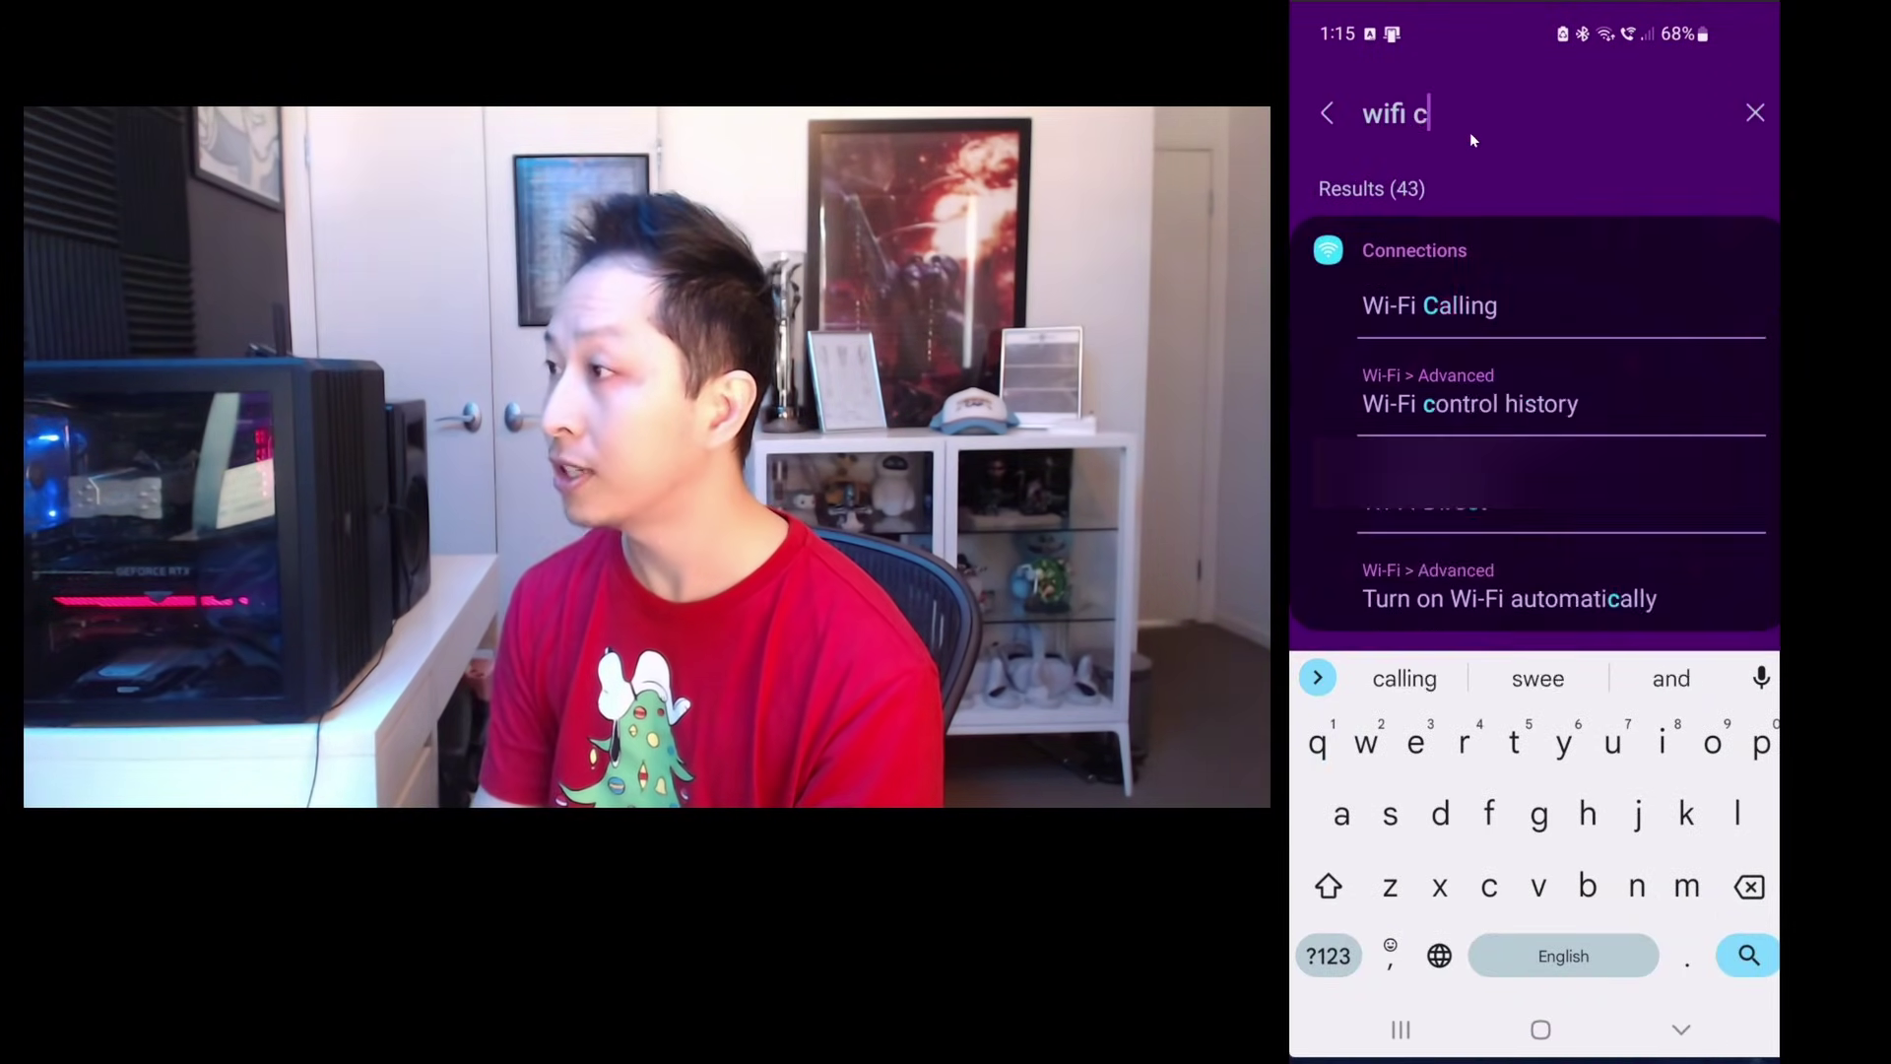
type("alling")
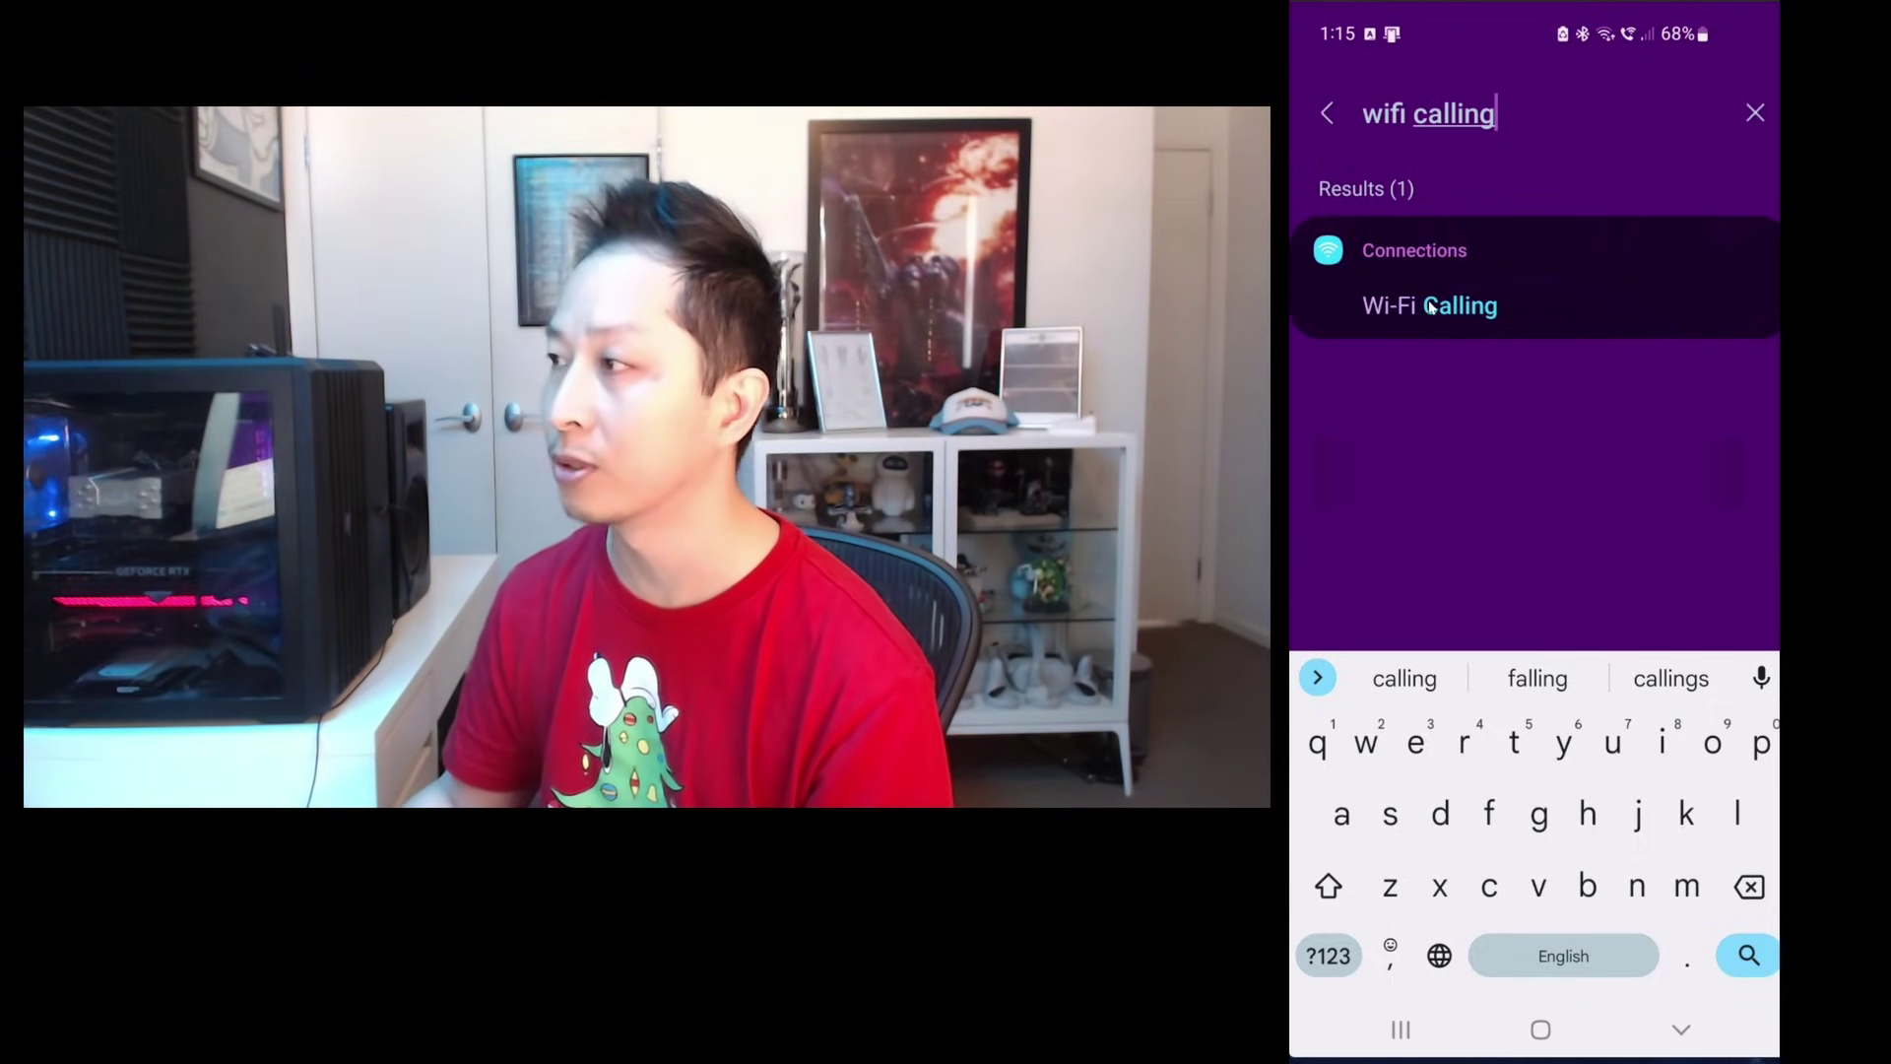
left_click(1430, 304)
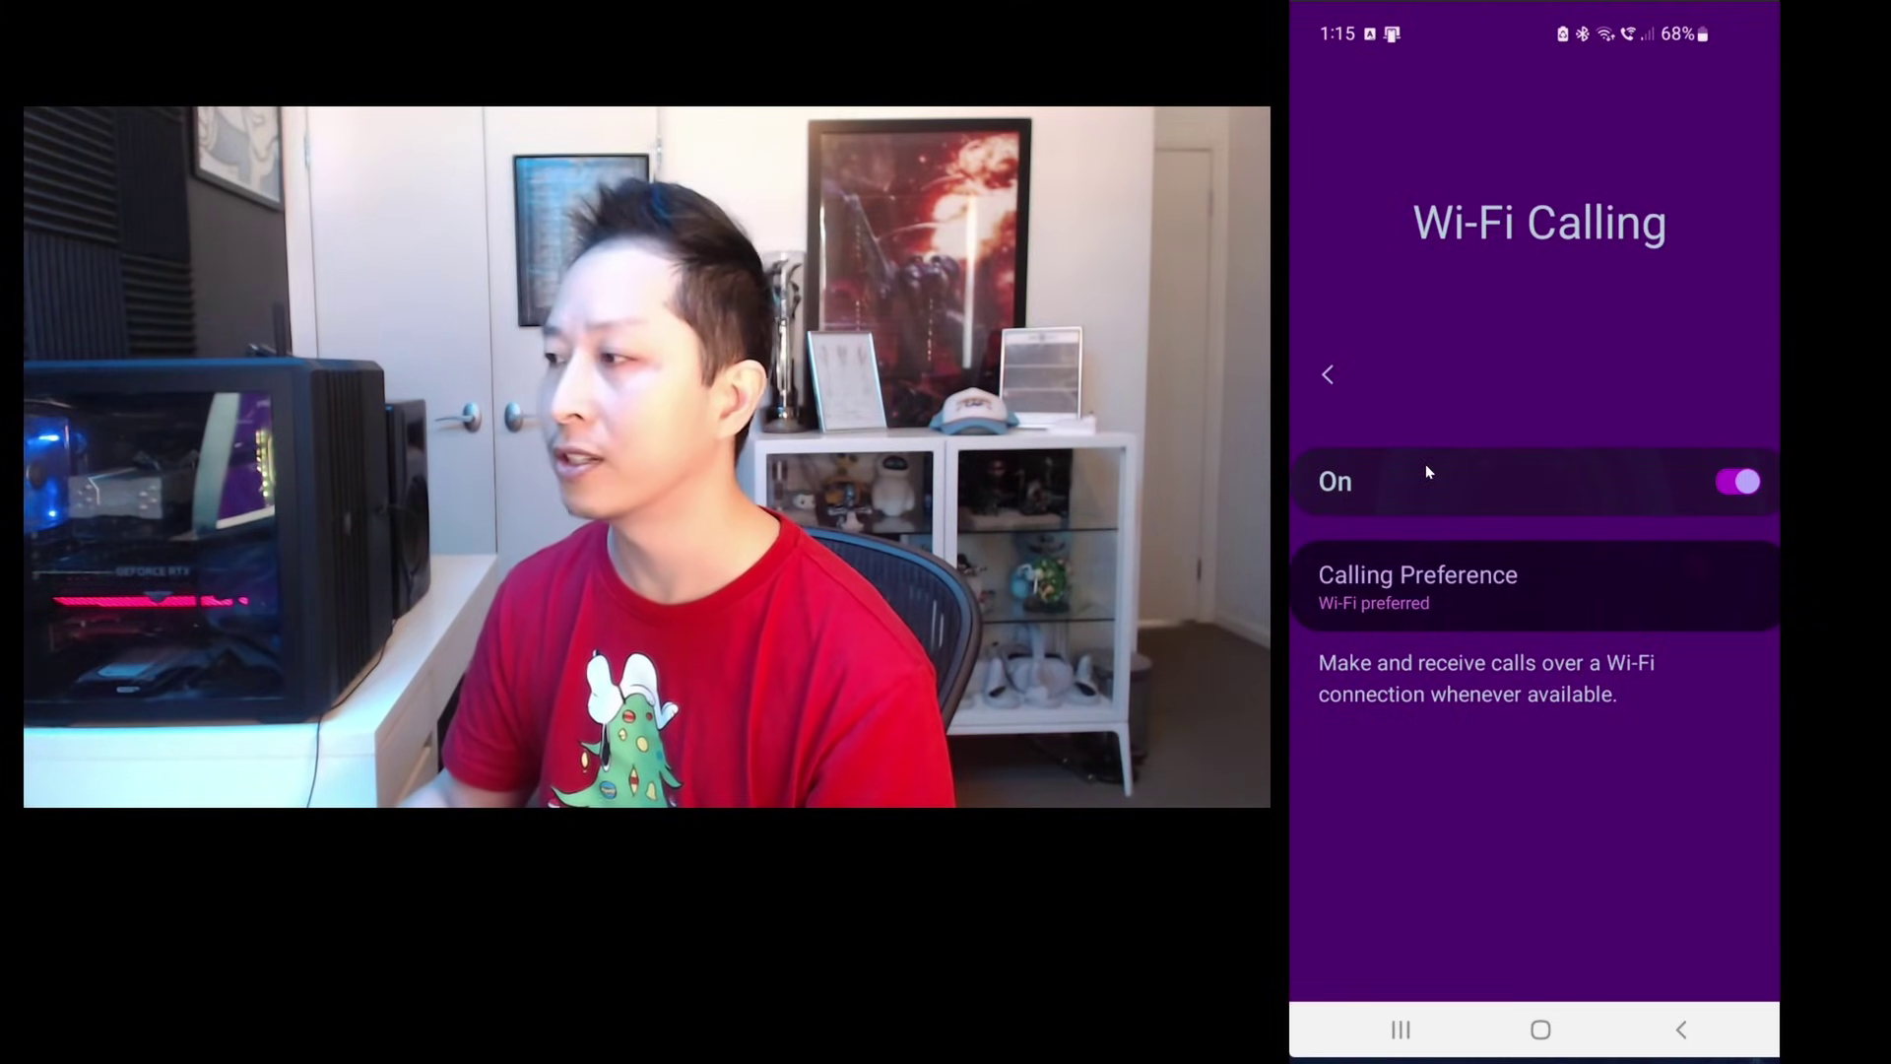
Step: Keep Wi-Fi preferred as the calling preference, then return to the wifi calling search results
left_click(1467, 586)
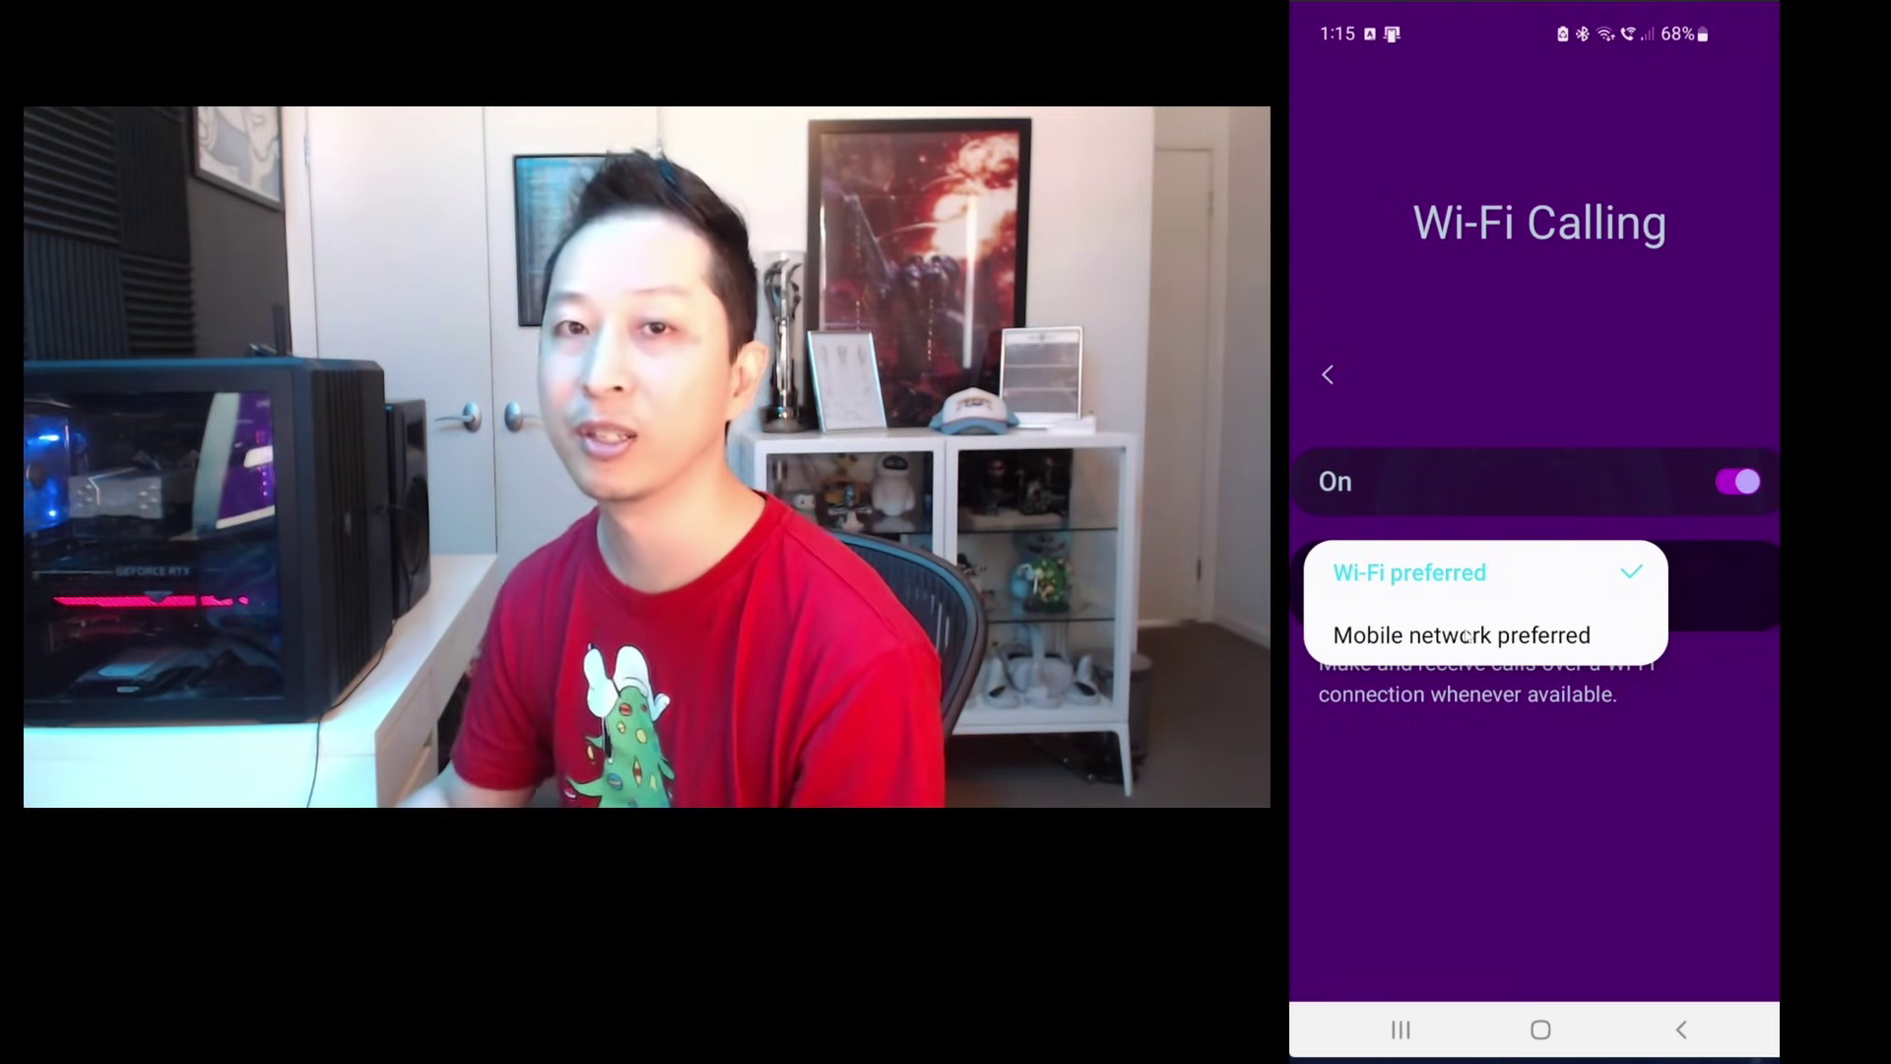
left_click(1565, 751)
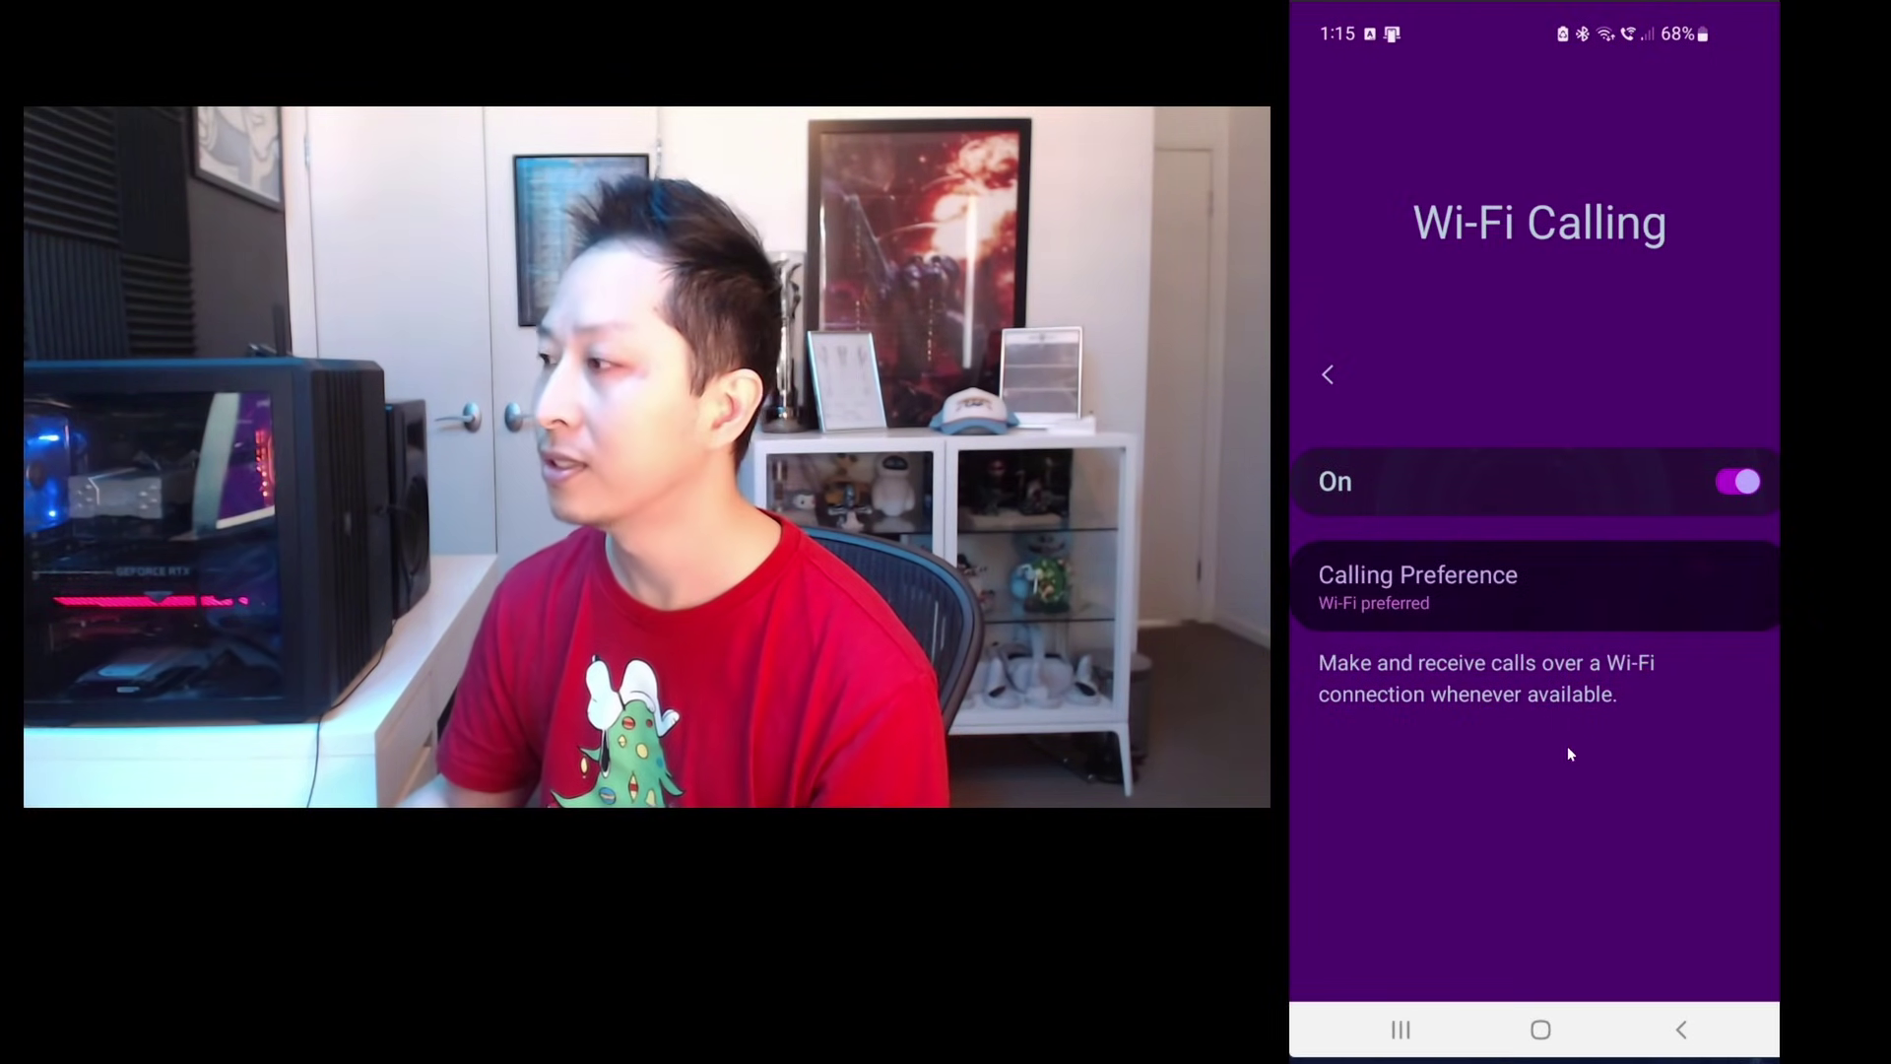
left_click(1328, 377)
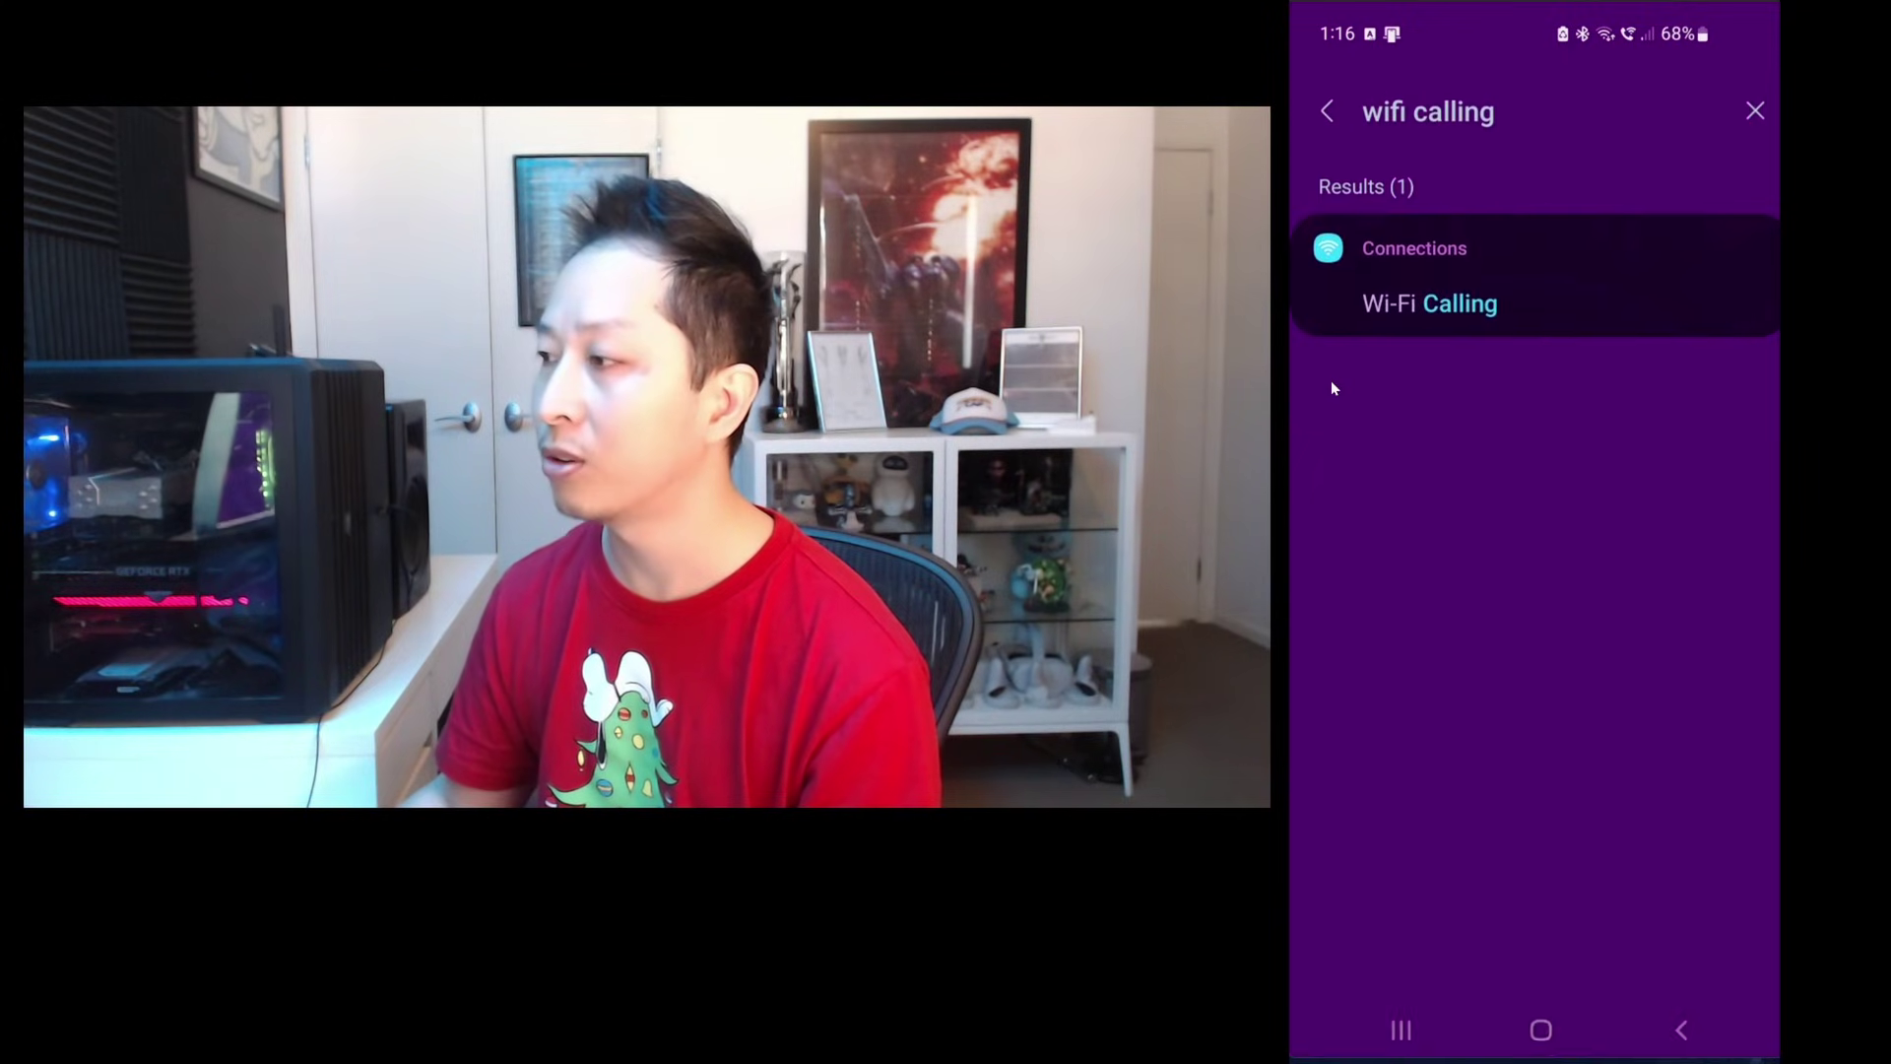
Step: Leave Settings for the home screen and open the Social app folder
left_click(1543, 1029)
left_click(1353, 118)
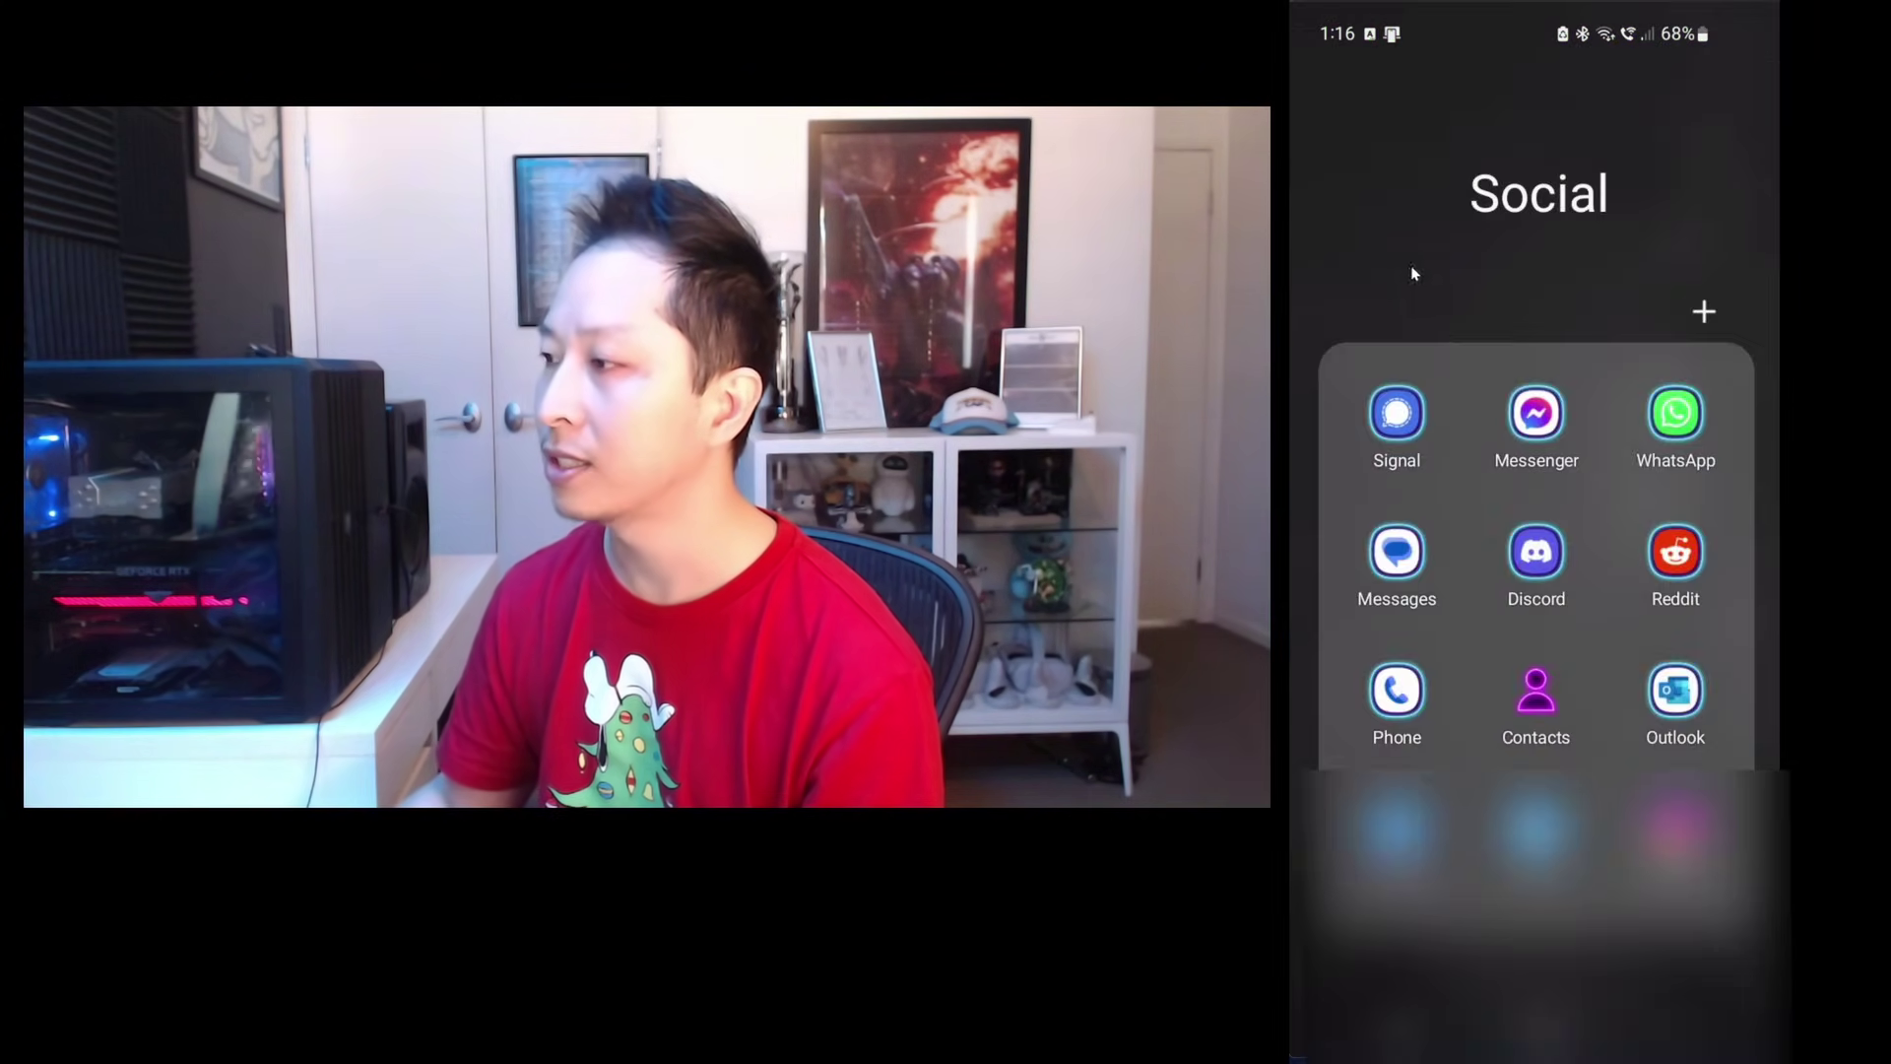
left_click(1397, 700)
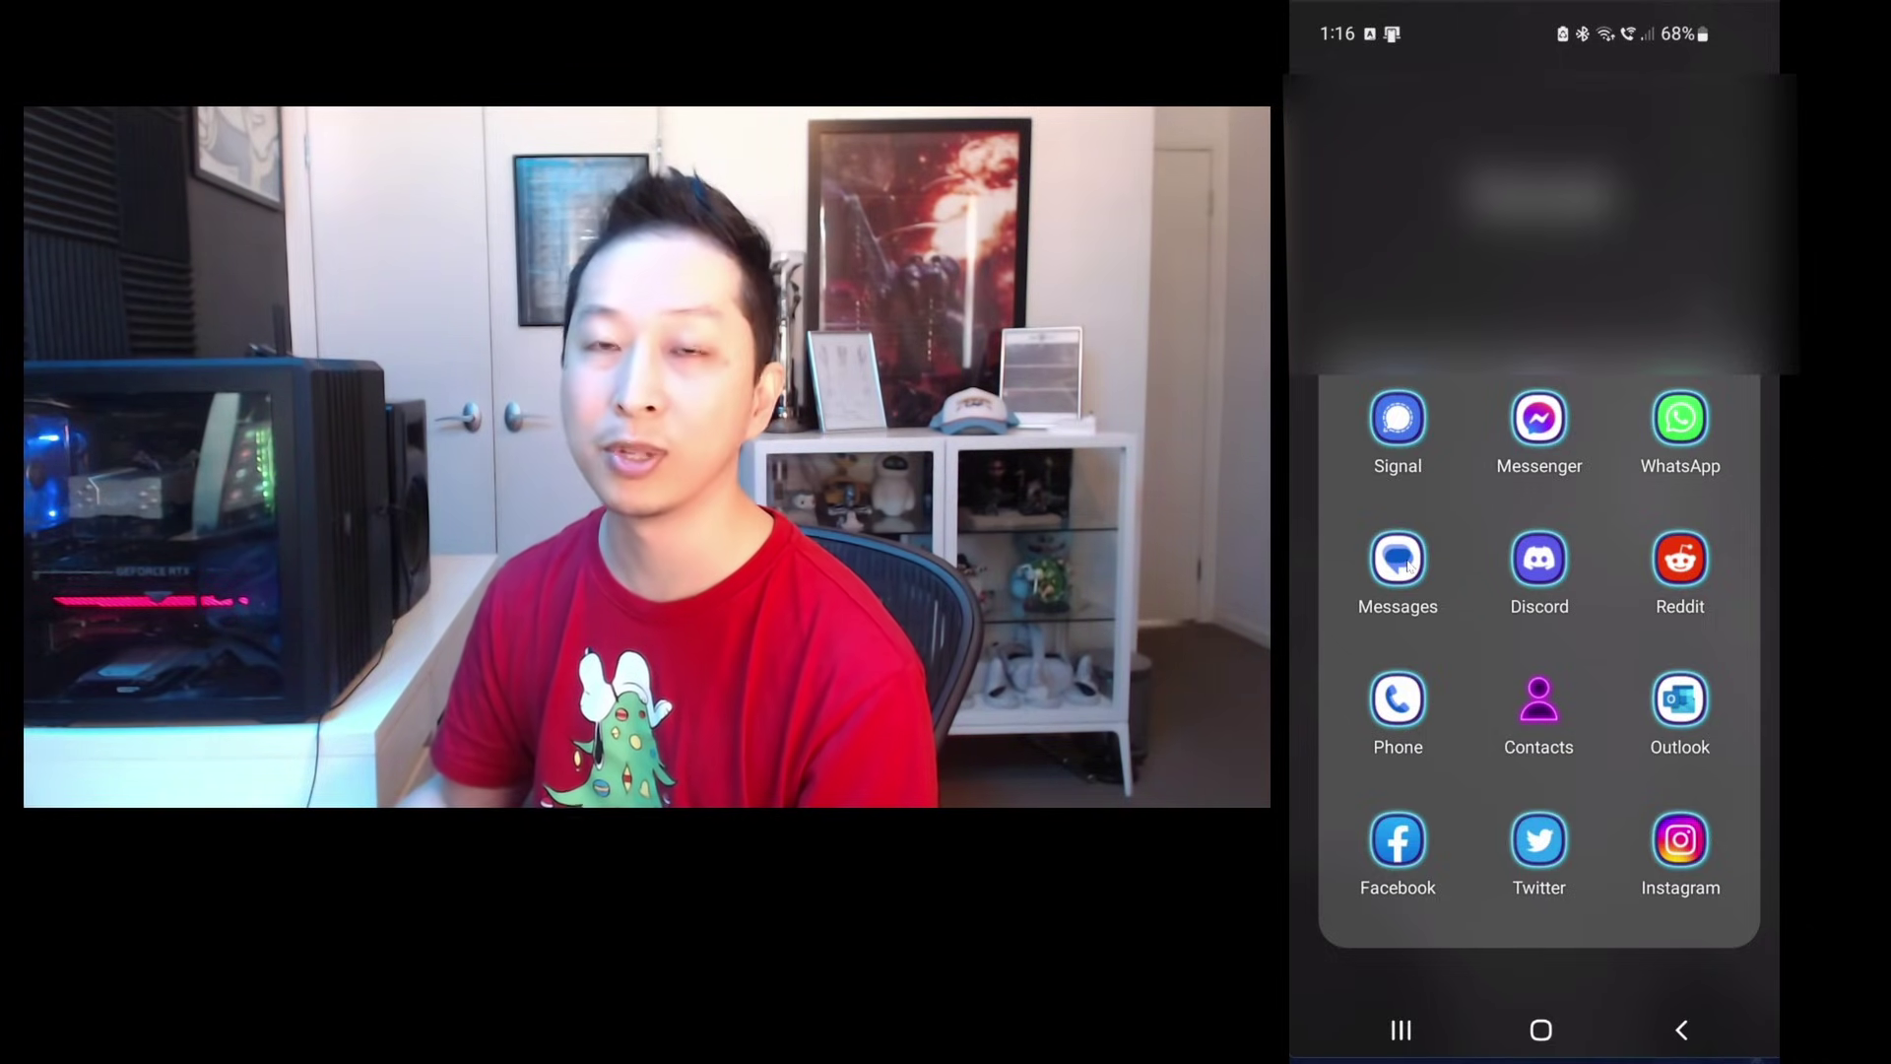
Step: Launch Google Messages and reach its Settings page via the account menu
left_click(1412, 566)
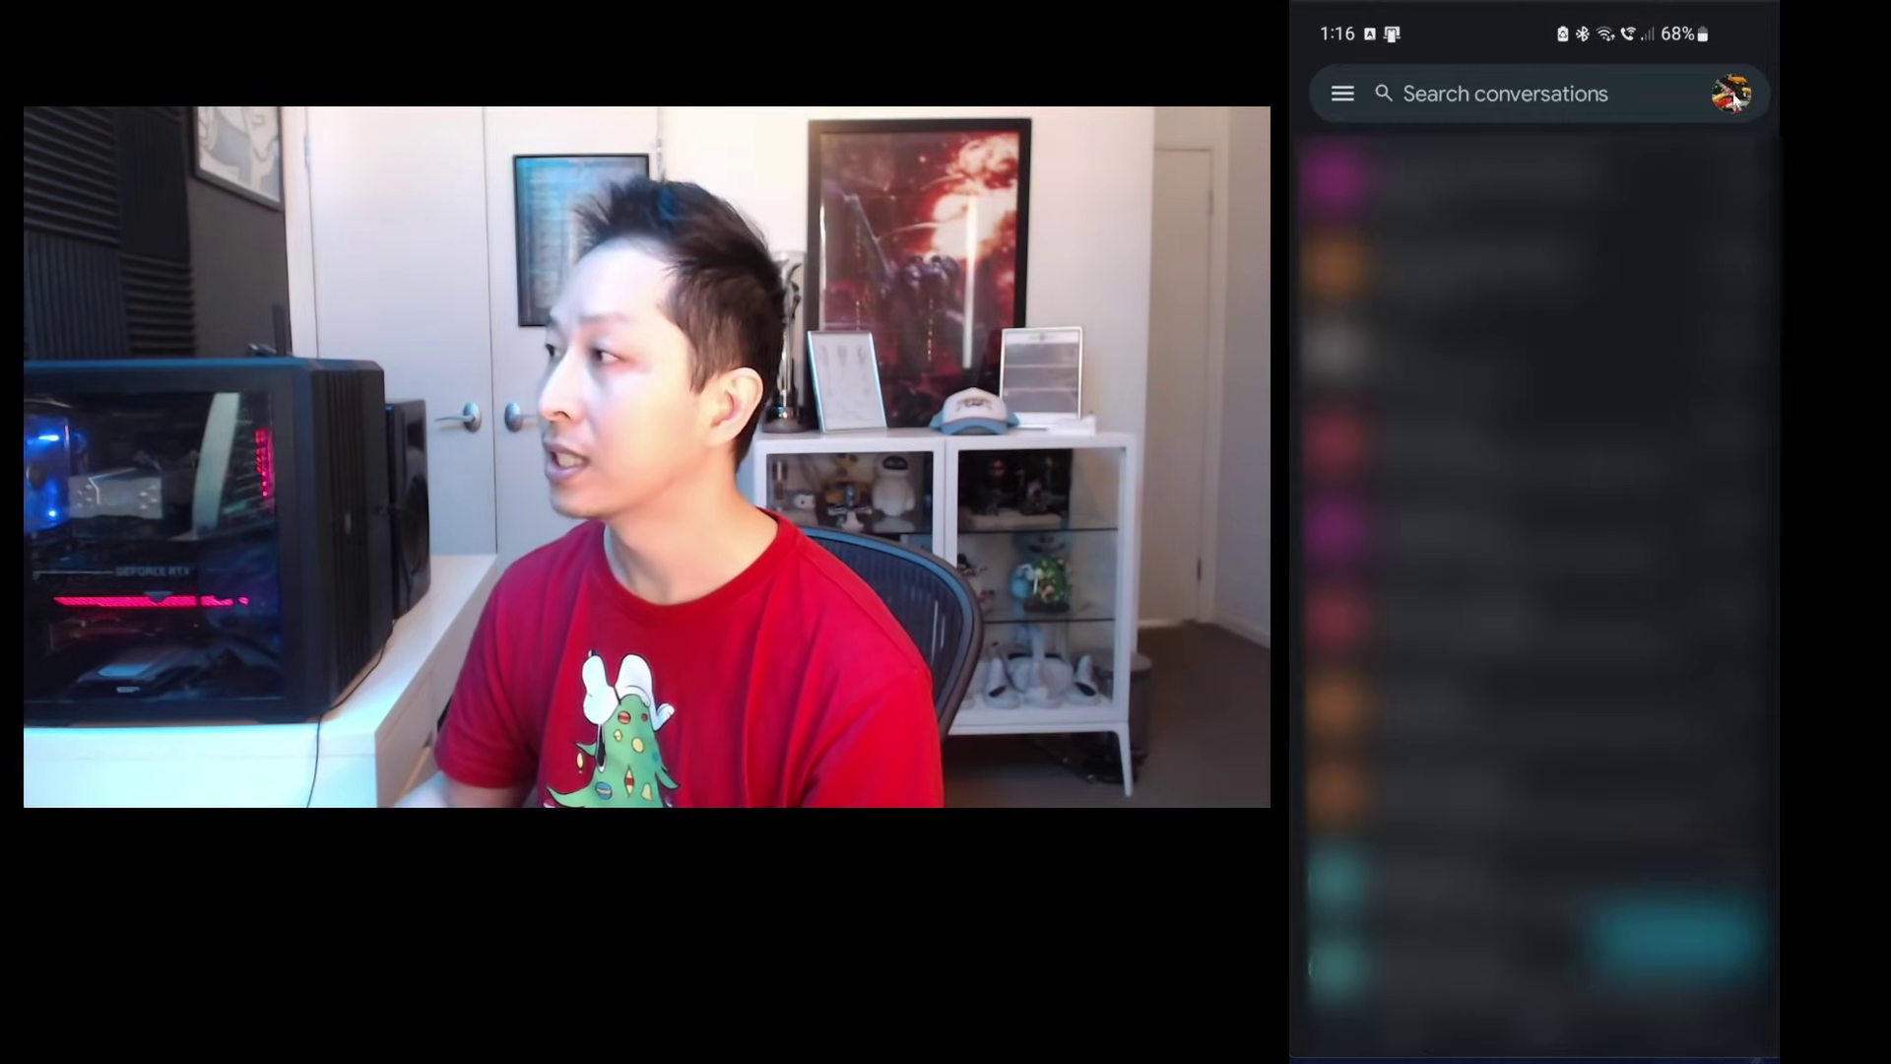
left_click(1733, 93)
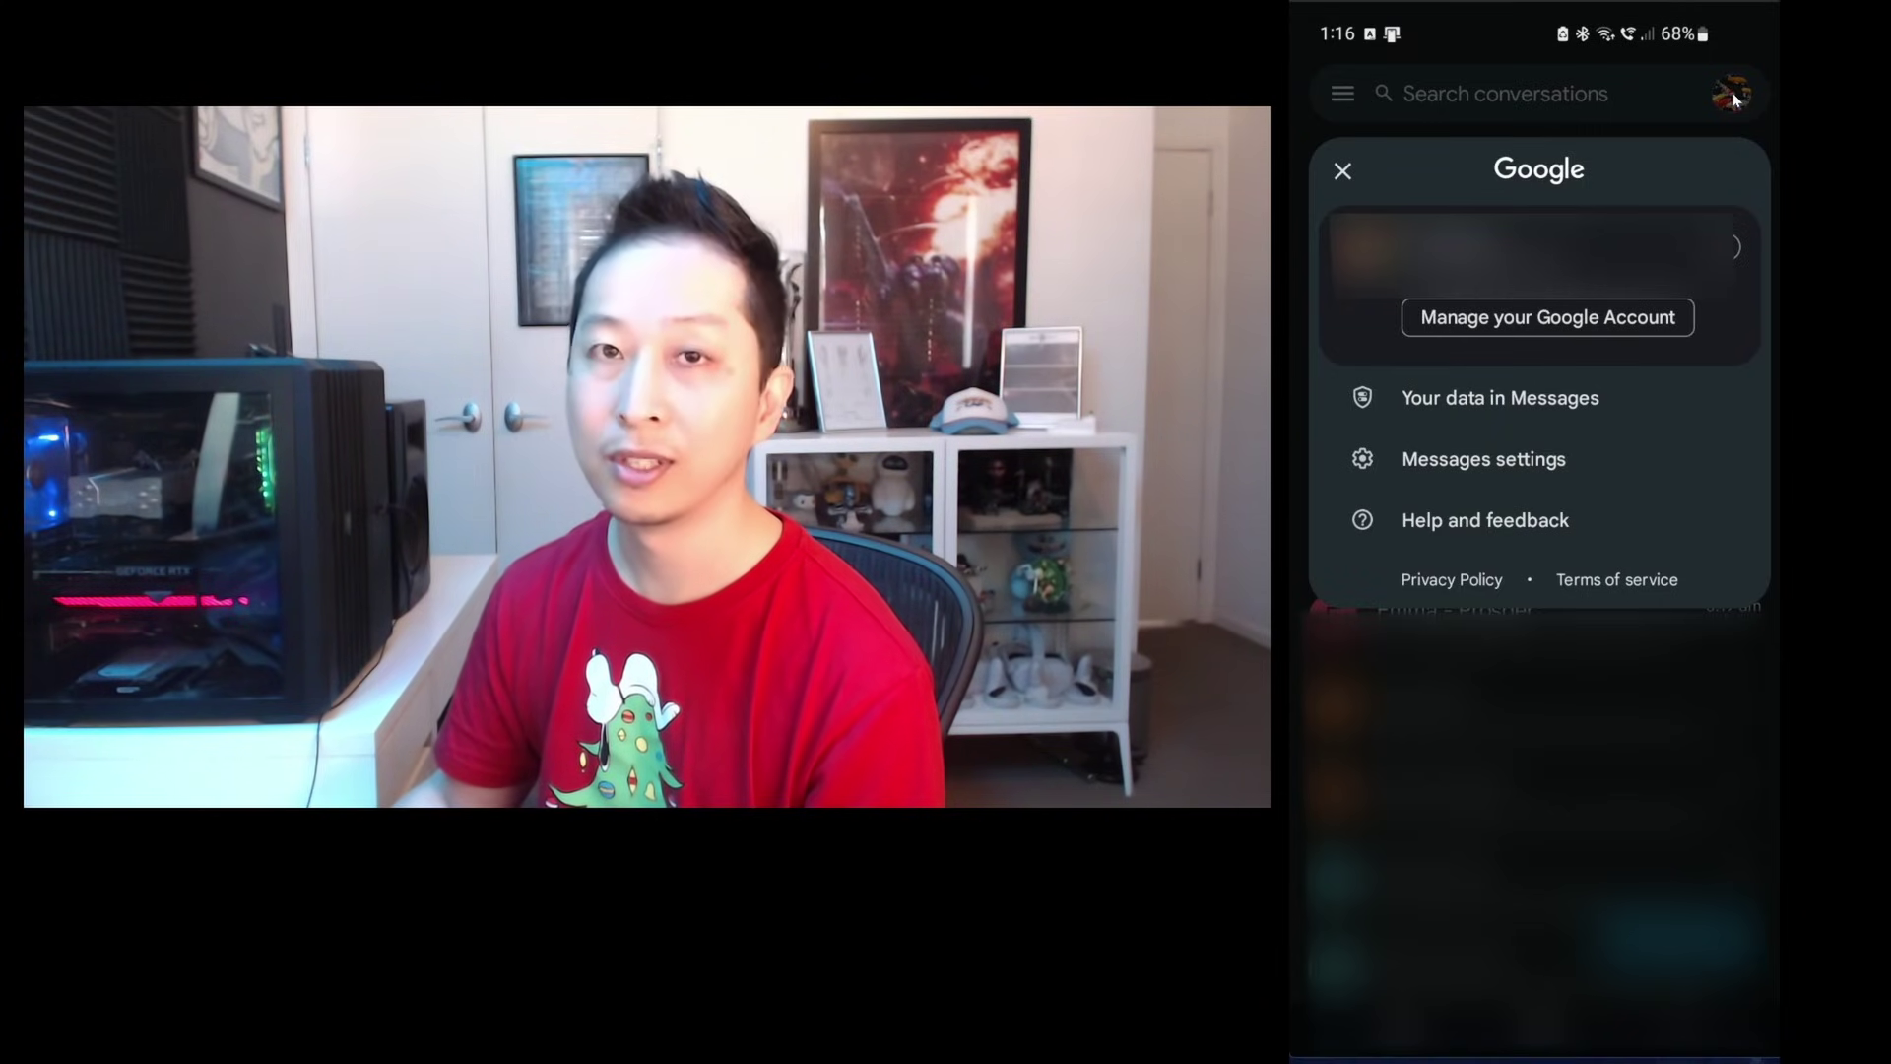
left_click(1506, 465)
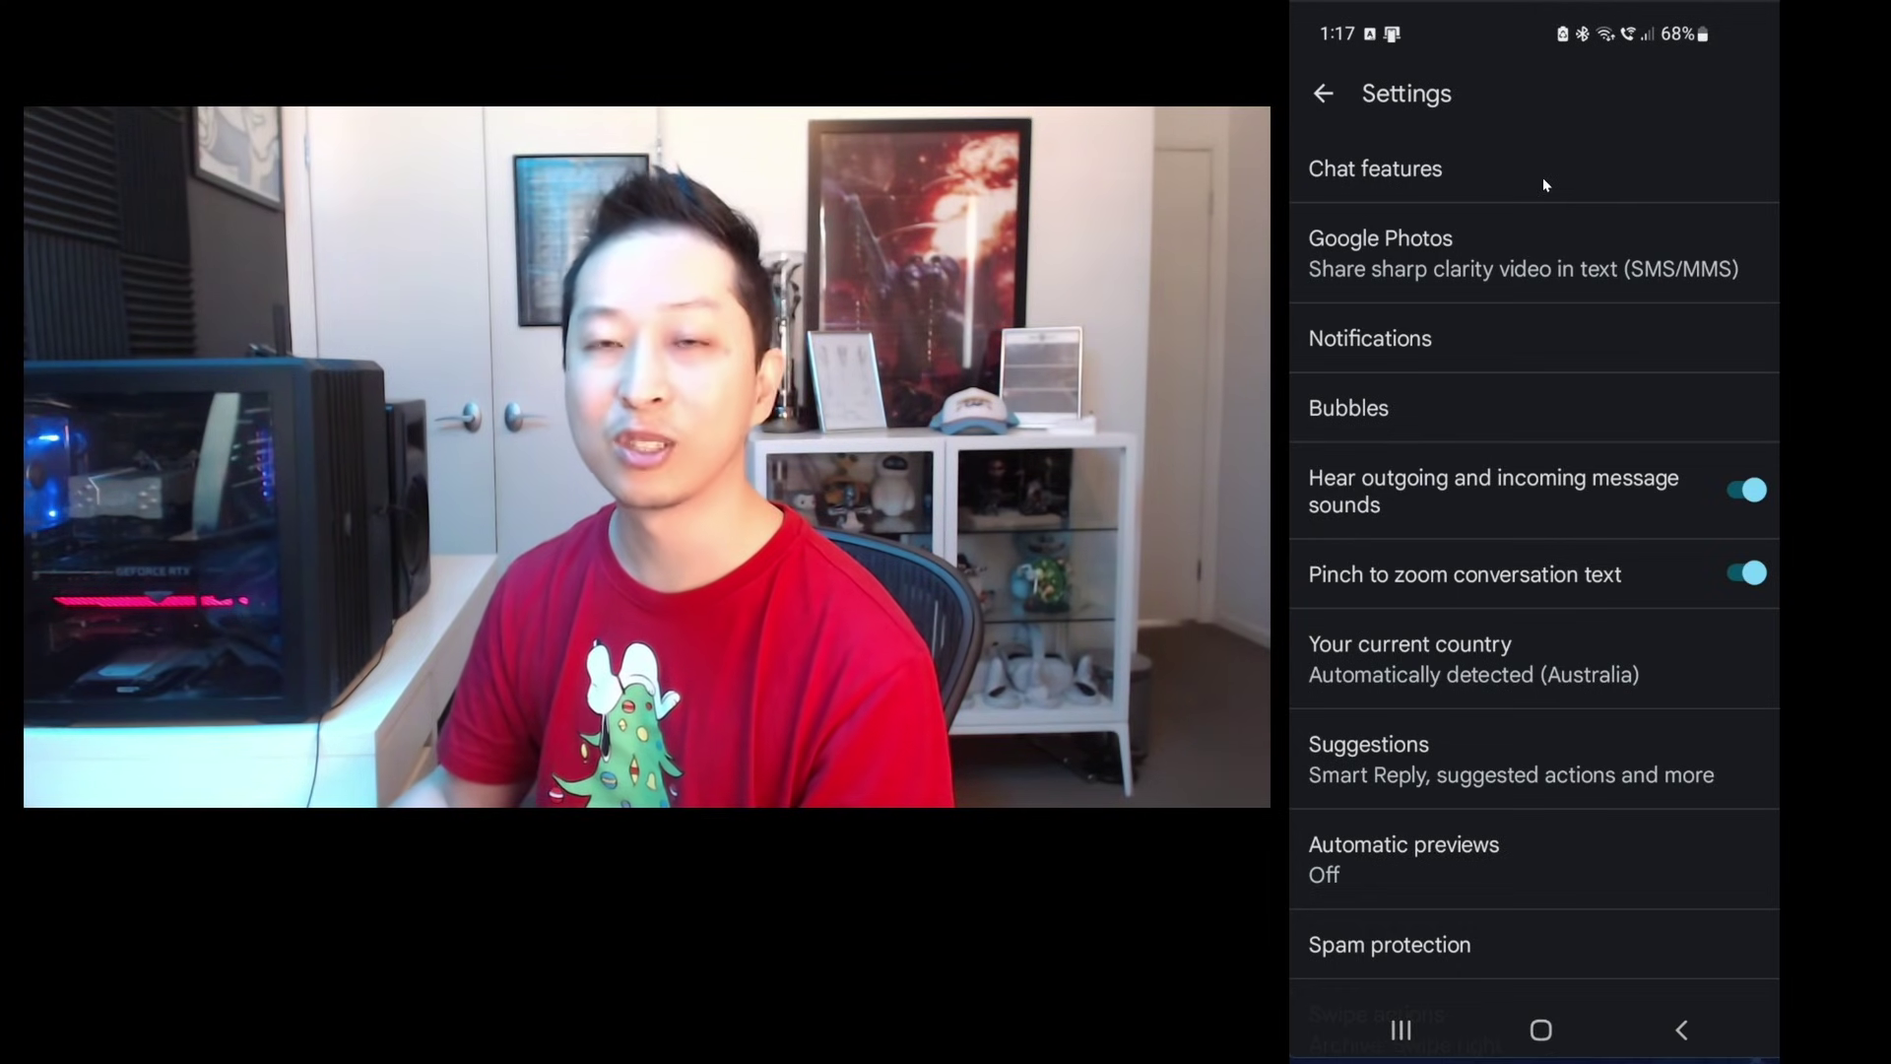
Step: Open the Chat features page in Google Messages settings
left_click(1542, 174)
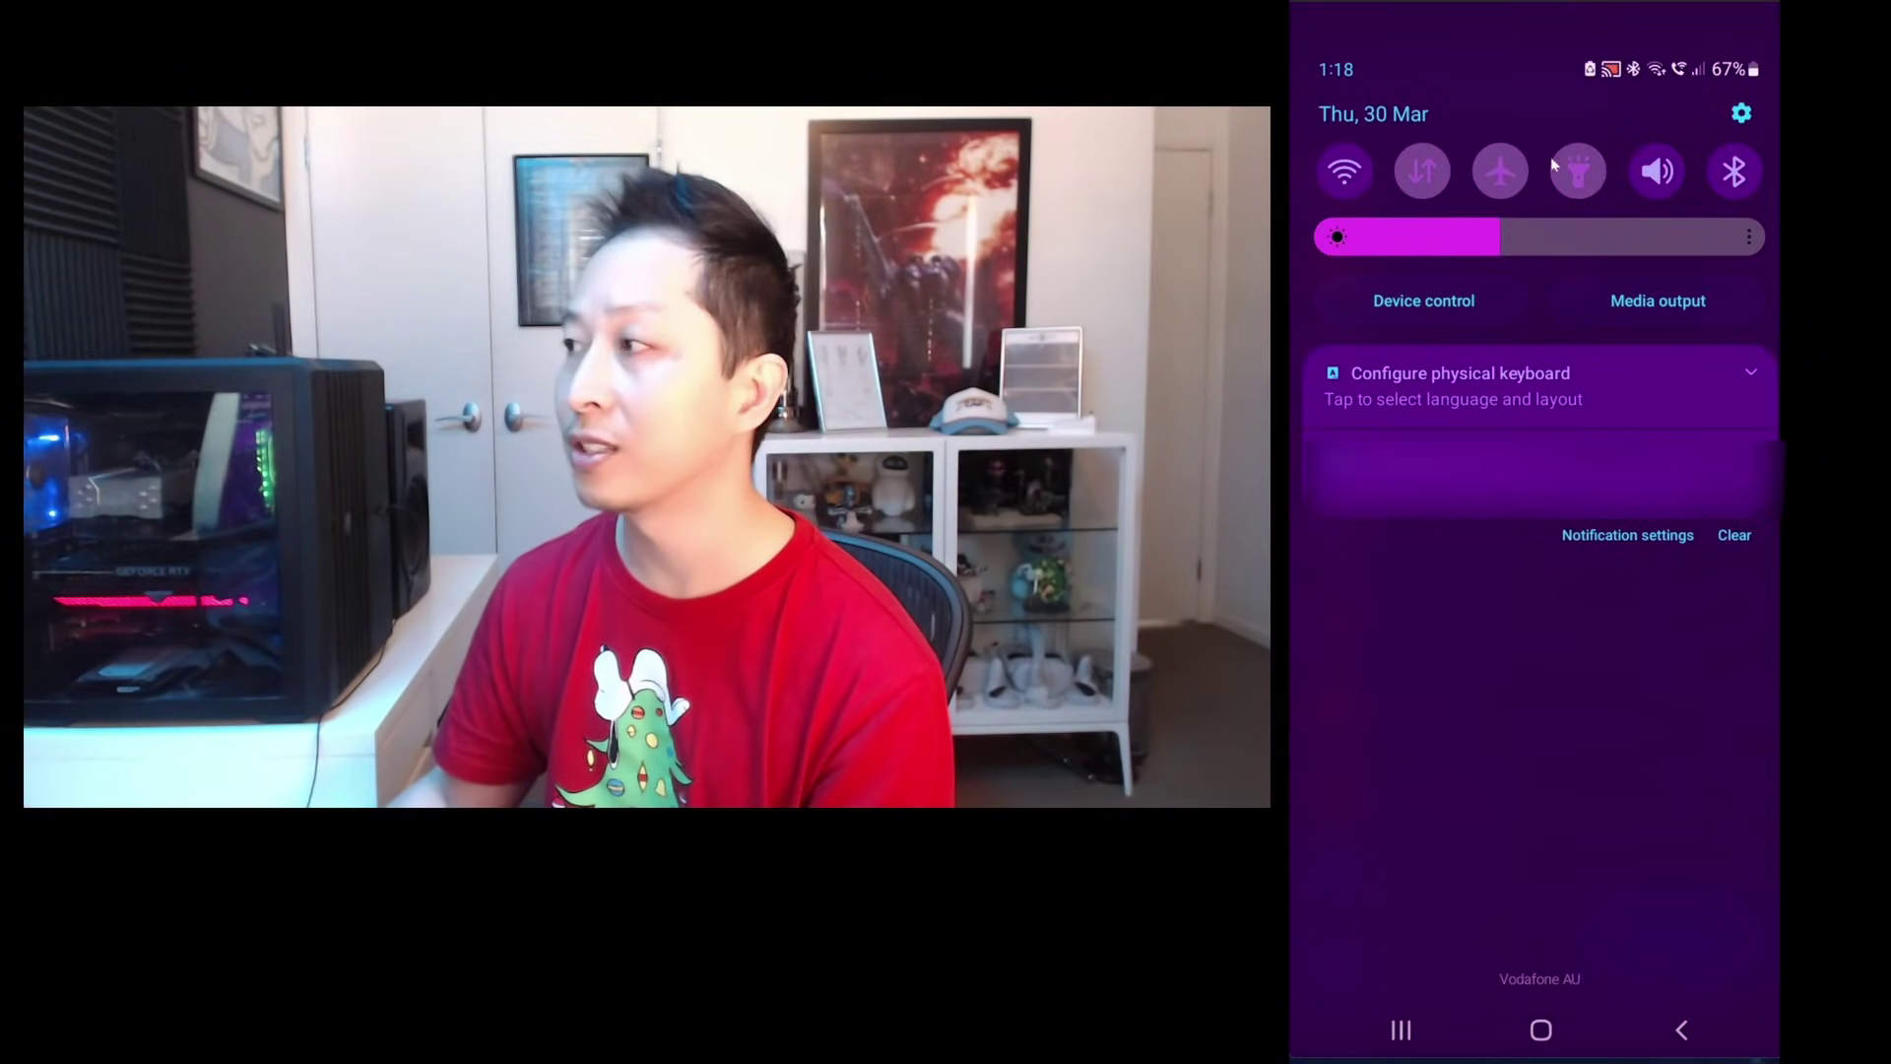
Step: Switch on airplane mode from the quick settings panel
left_click(1500, 173)
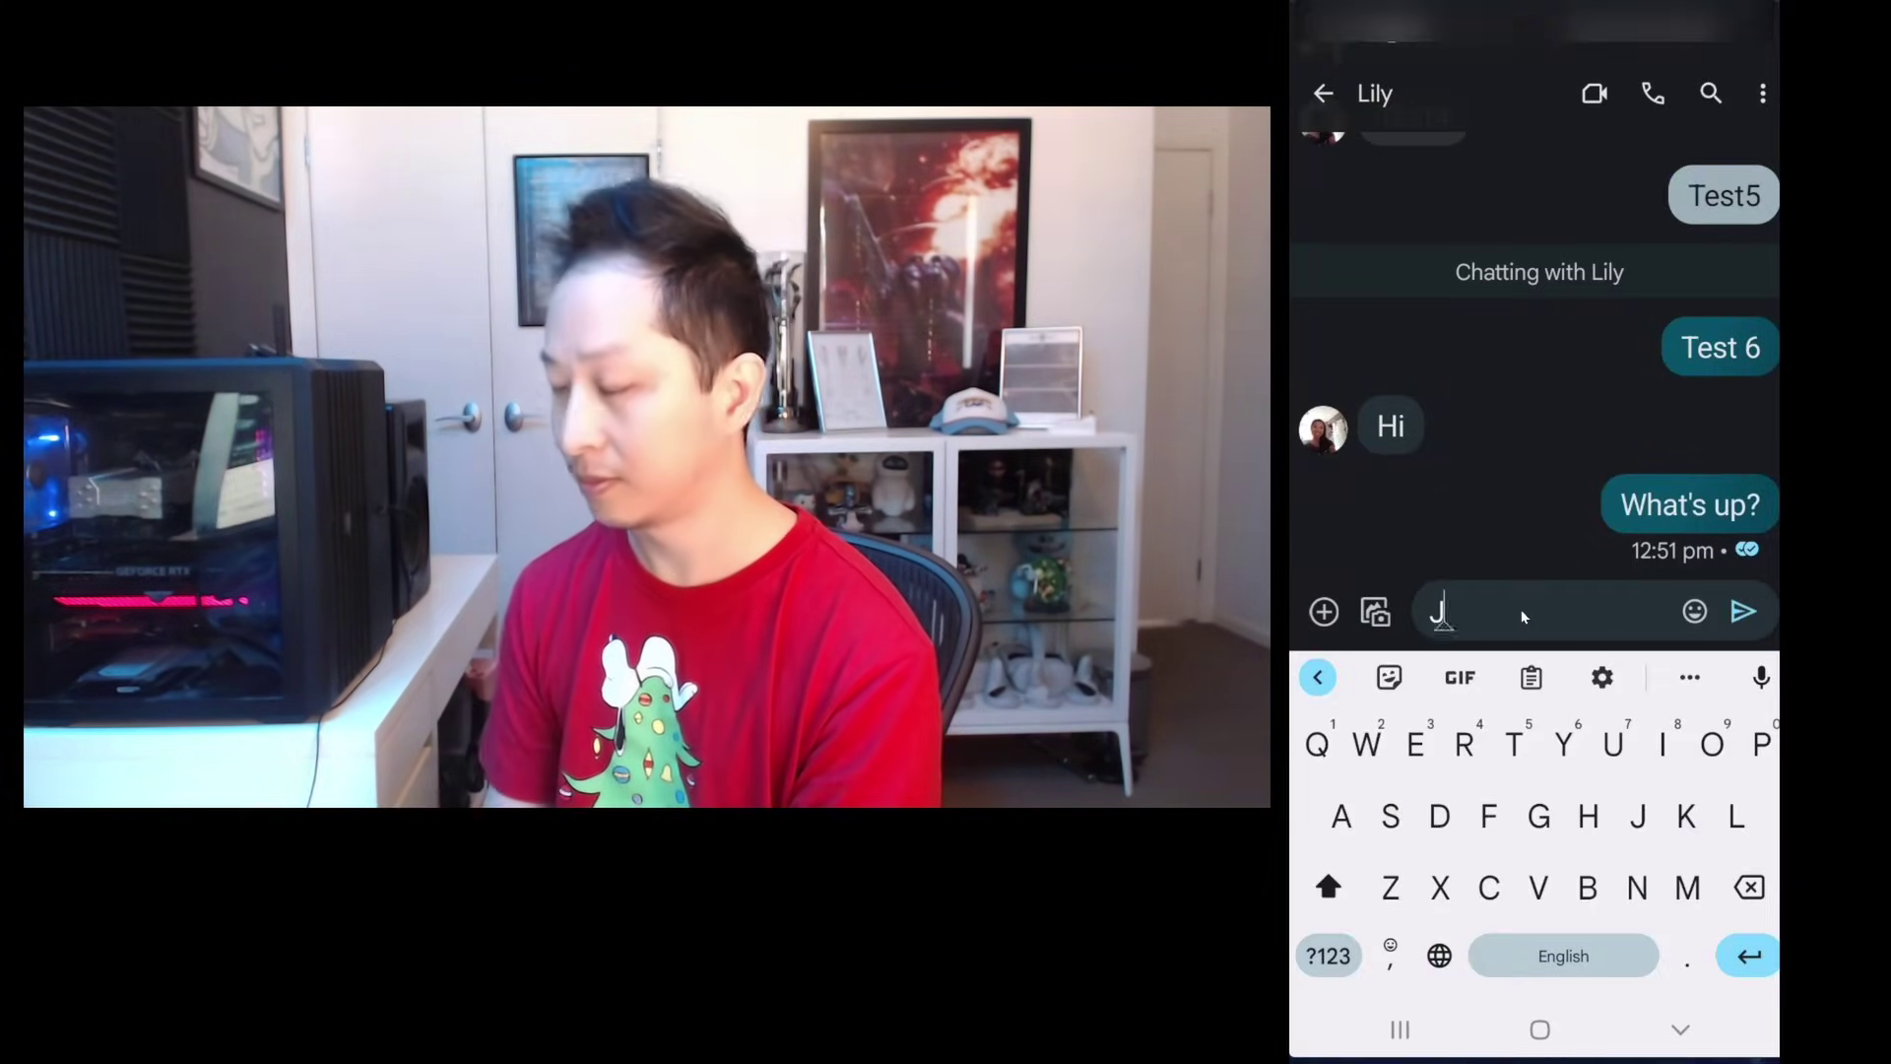
type("Just saying hi")
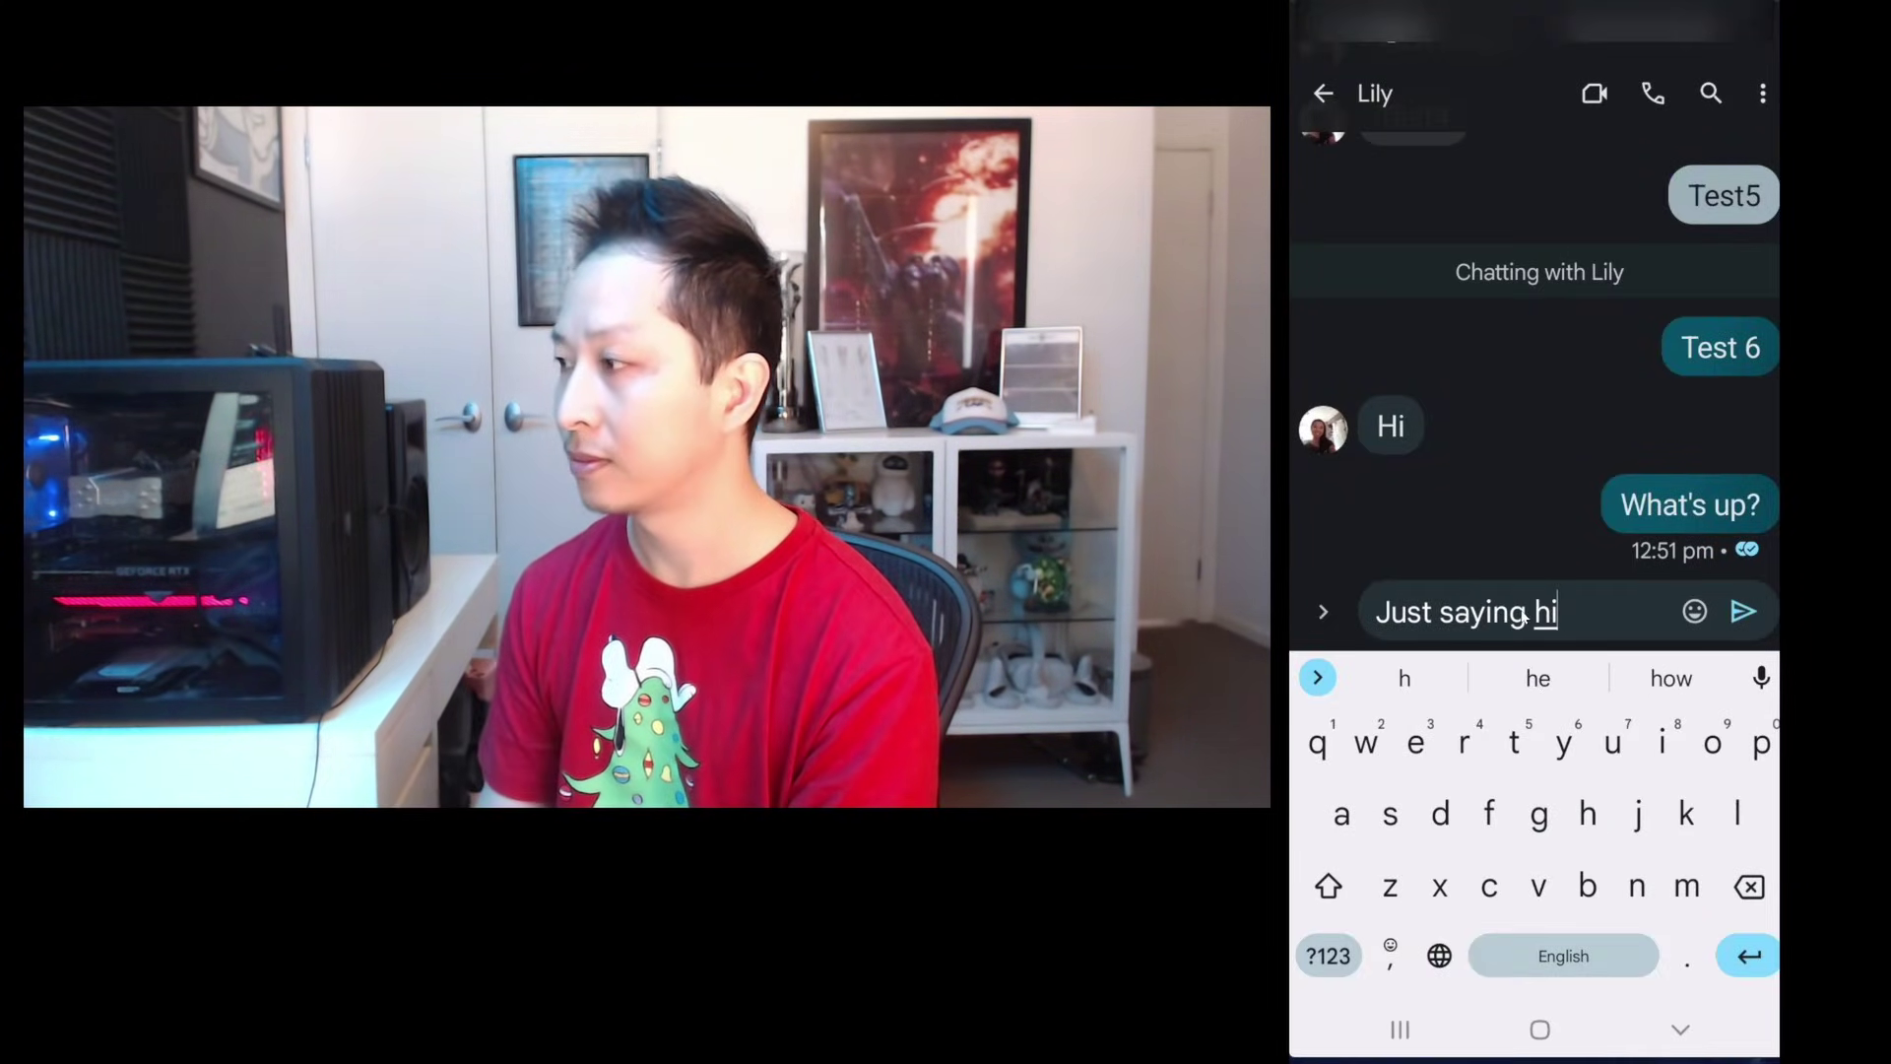
type("!")
Step: Send the reply 'Just saying hi!' in the Messages conversation with Lily
key("Return")
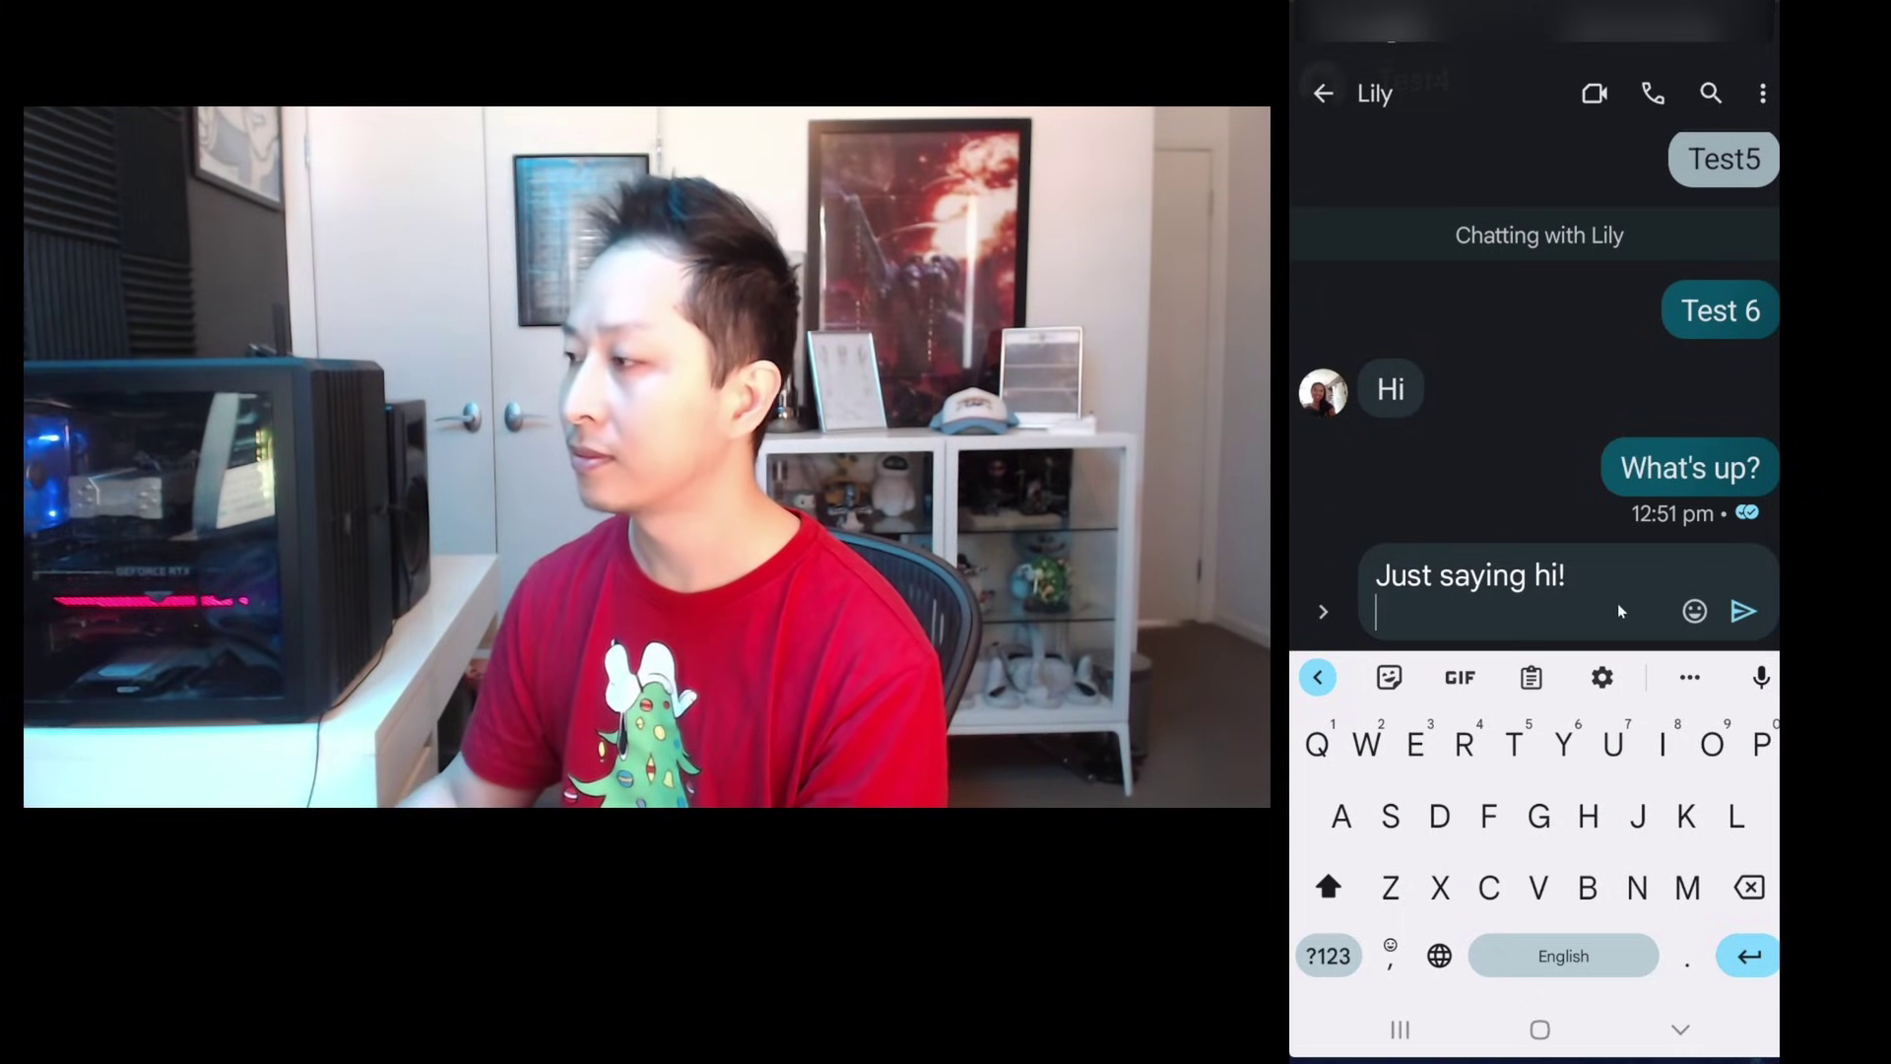
left_click(1741, 613)
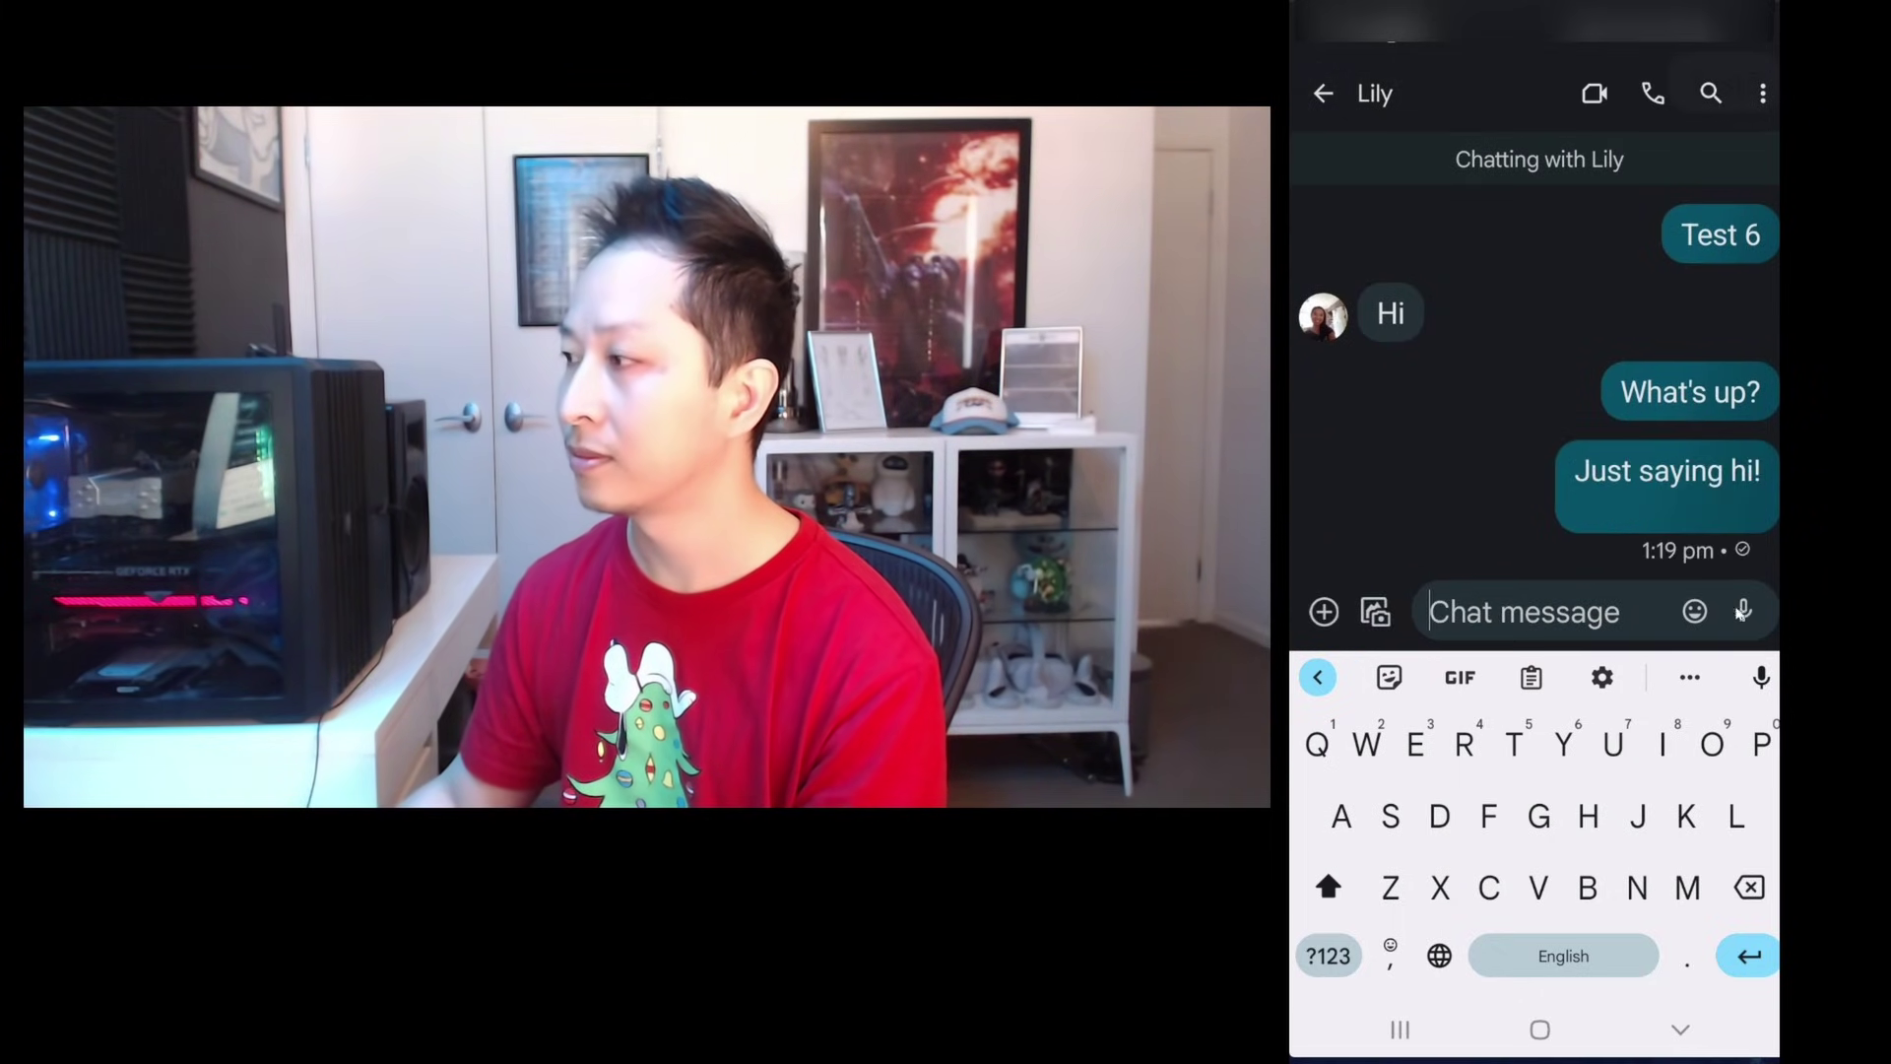